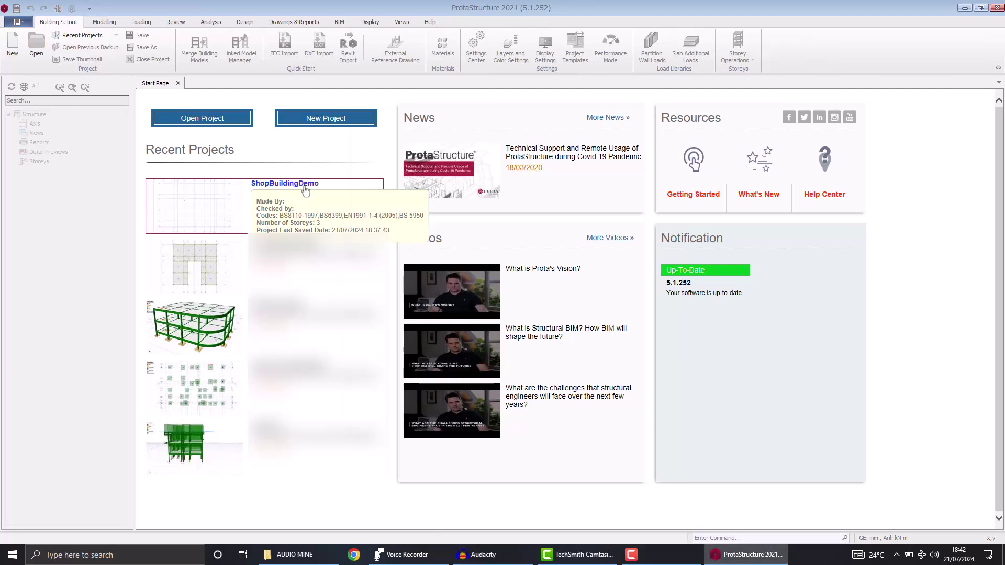
Open the recent project ShopBuildingDemo.
click(306, 188)
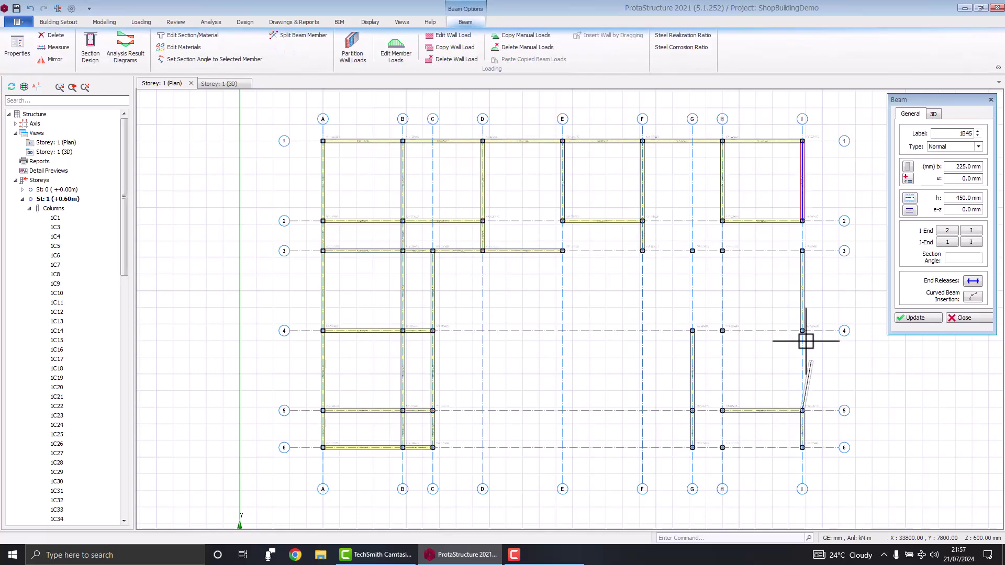
click(937, 114)
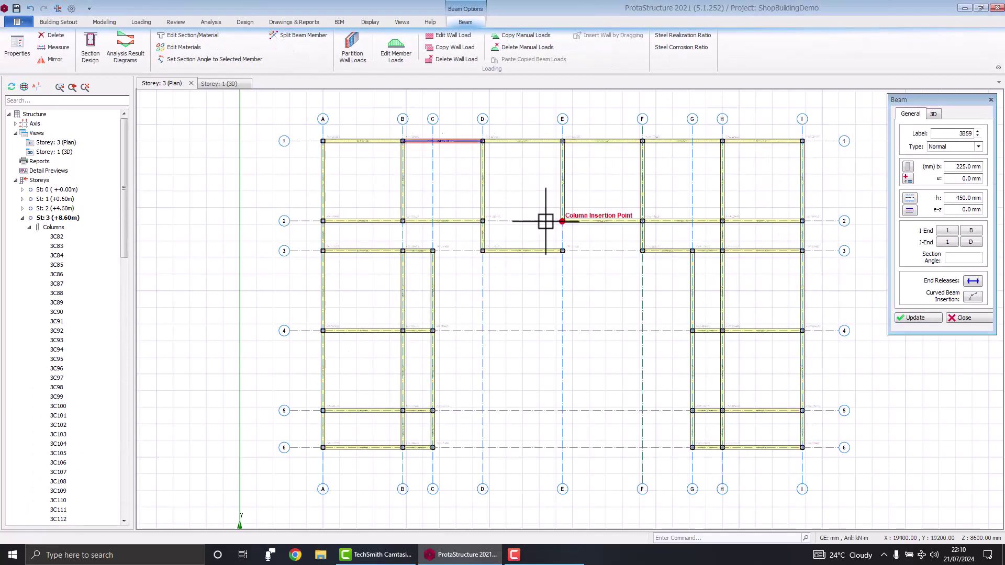
Insert the missing storey 3 beams from D to E on axis 2, and from axis 2 to 3 on axes B and E.
click(563, 221)
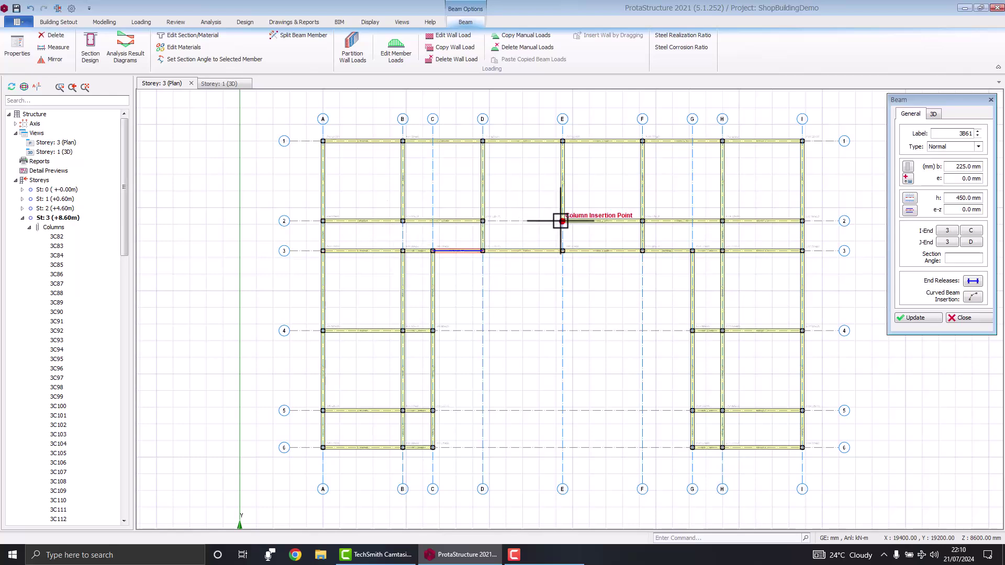
click(482, 221)
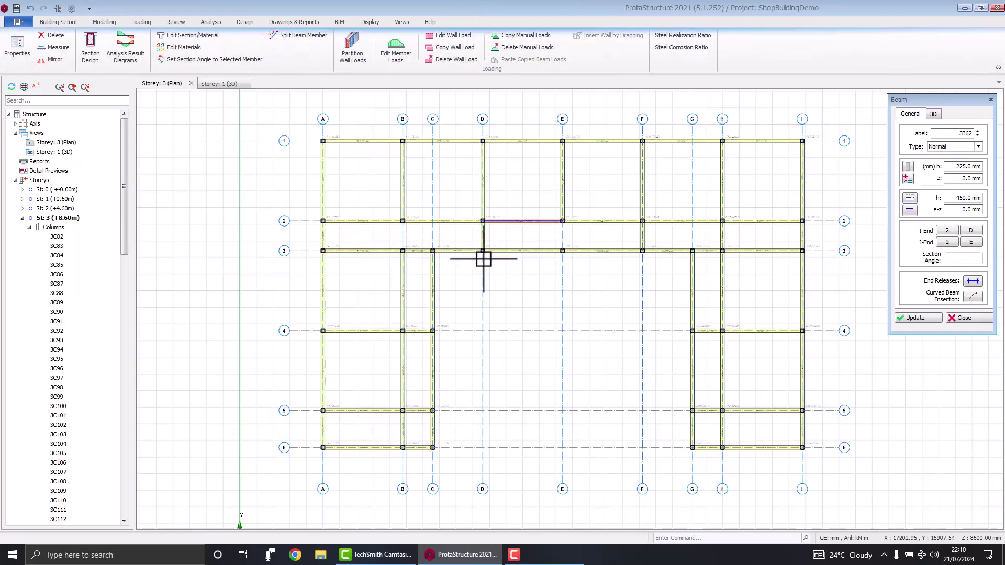
click(403, 221)
click(561, 221)
click(563, 251)
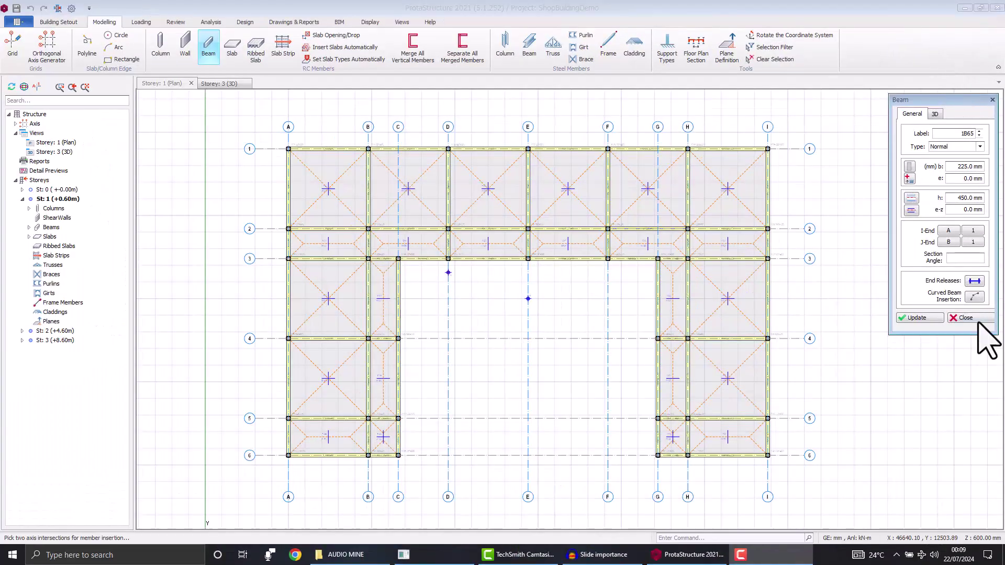
click(977, 308)
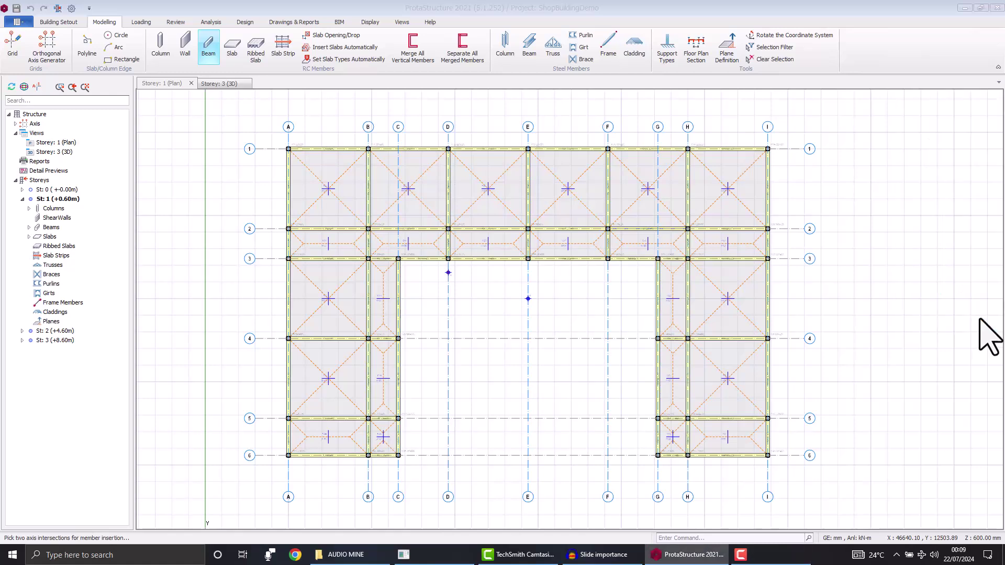
key(Escape)
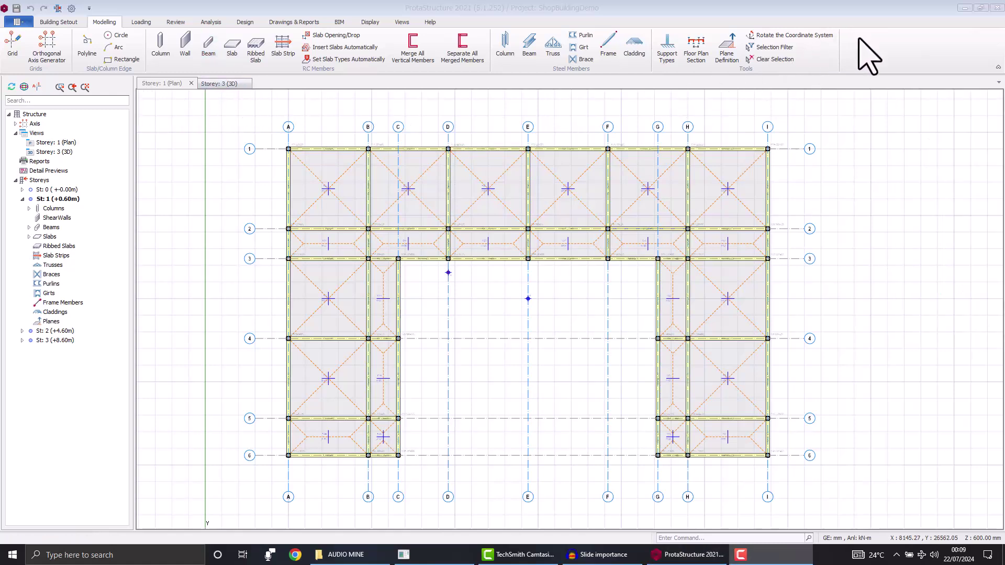
Examine the building frame in the storey 3 3D view, checking the corner and adjacent columns from the foundation up through all storeys.
click(222, 83)
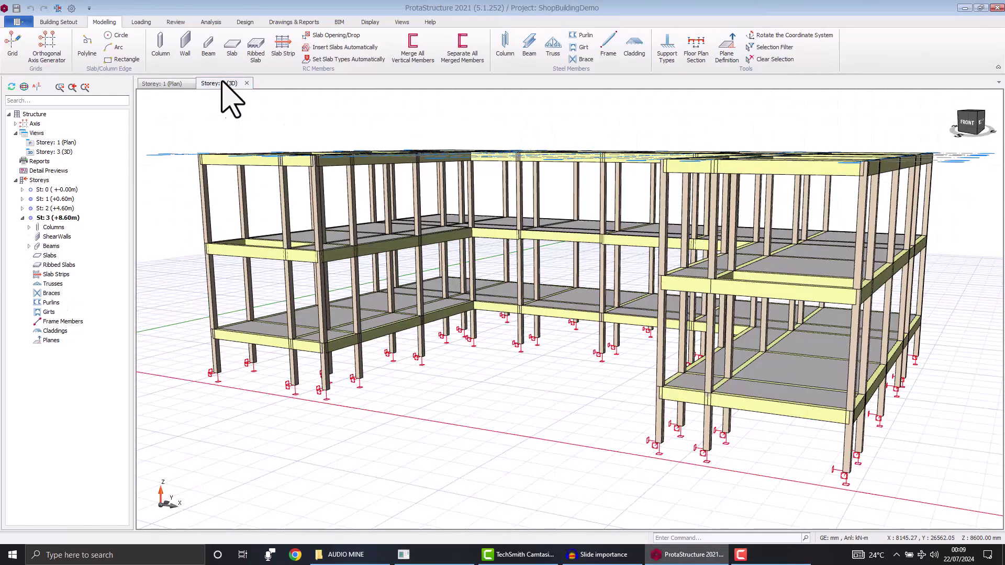
mouse_move(366, 210)
middle_down()
mouse_move(493, 222)
mouse_move(469, 219)
mouse_move(473, 257)
middle_up()
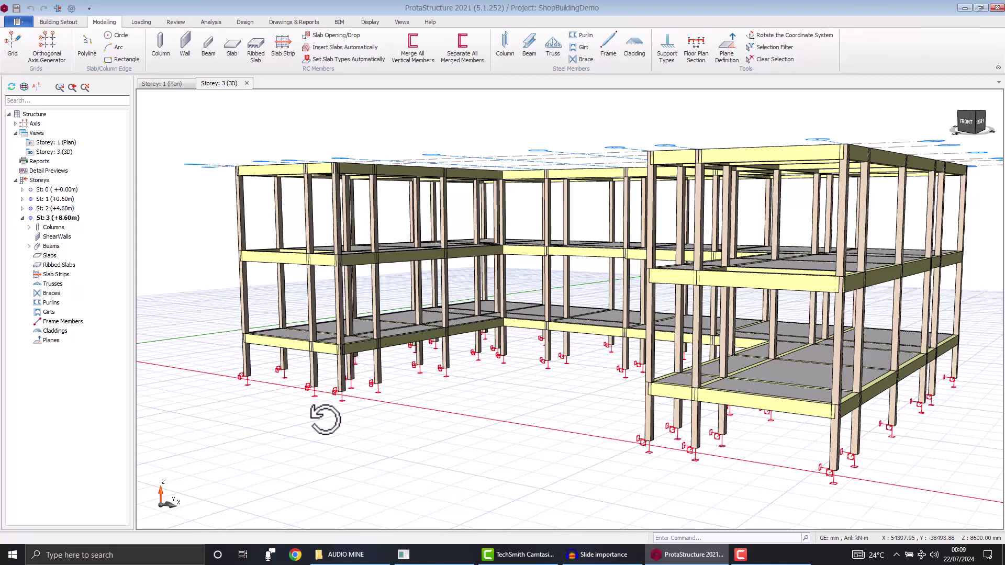
middle_drag(503, 284, 502, 285)
right_click(498, 286)
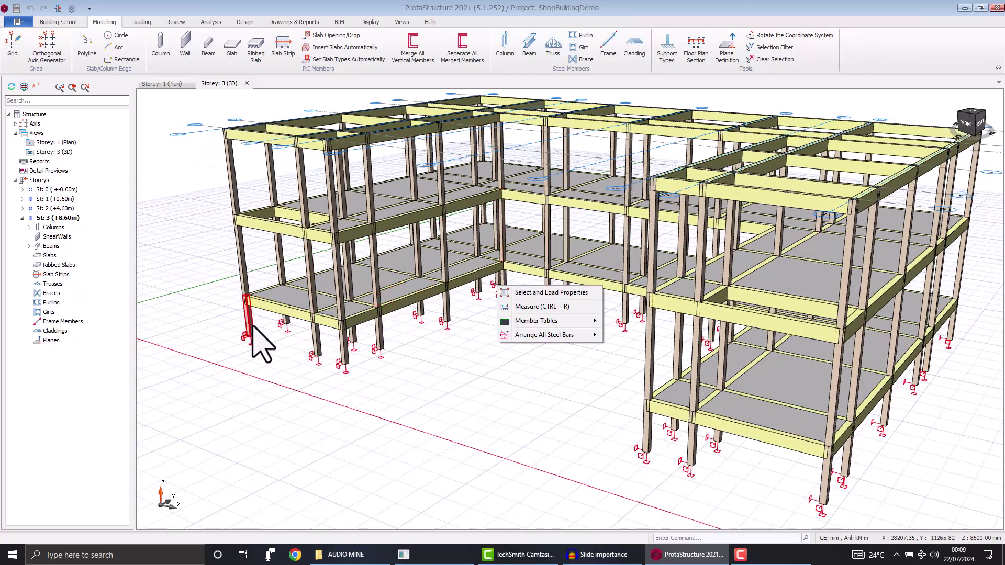
mouse_move(251, 326)
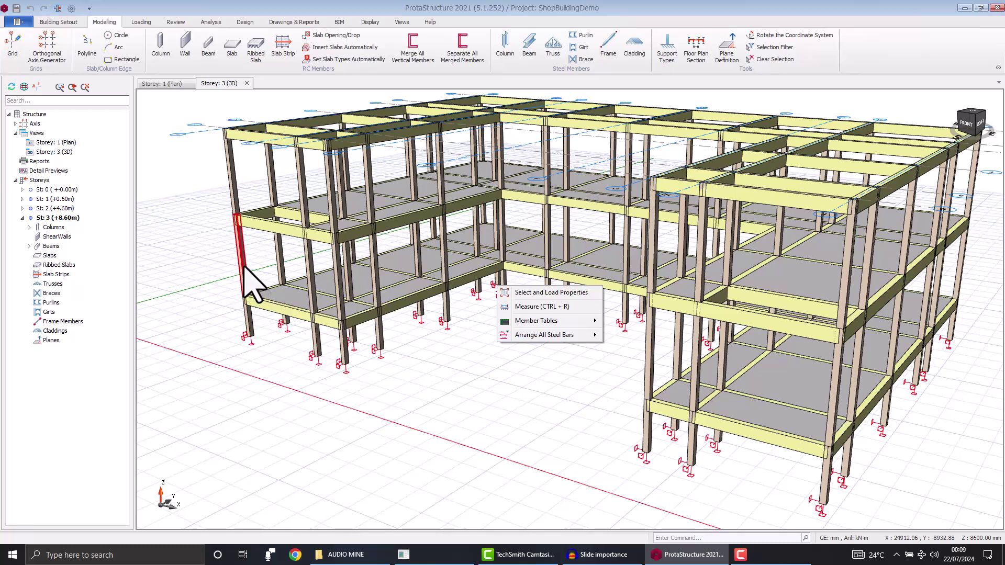
mouse_move(244, 268)
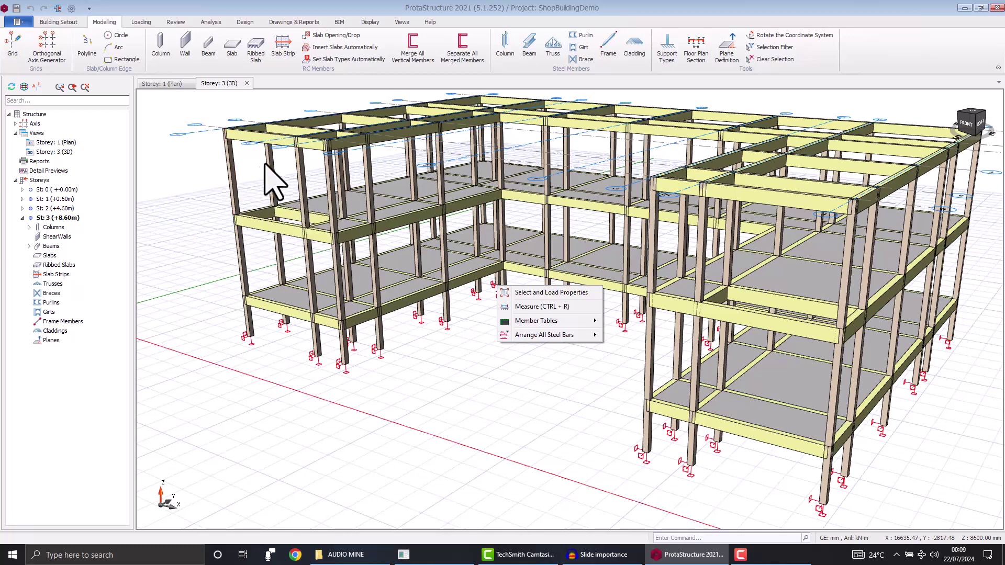
mouse_move(288, 325)
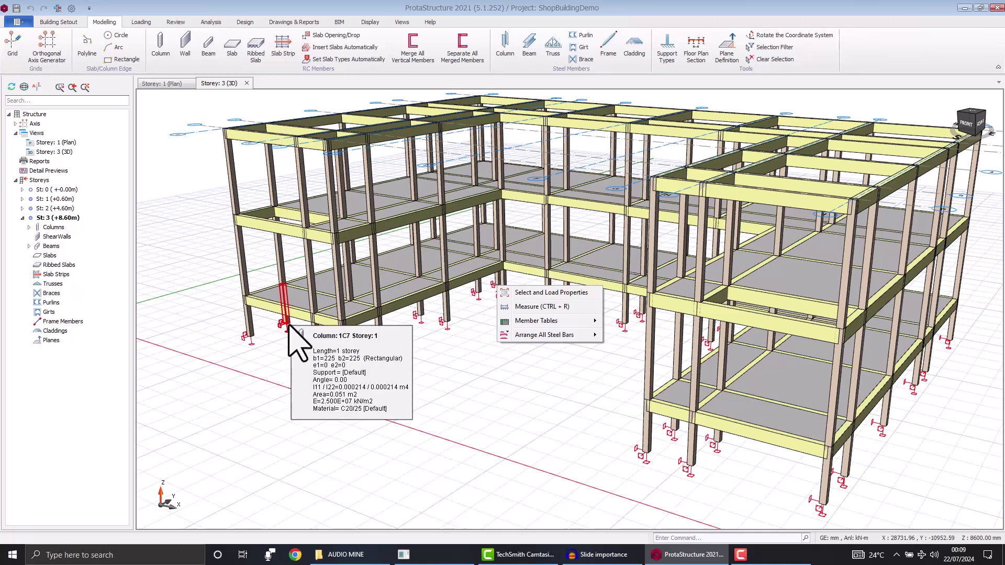
mouse_move(279, 261)
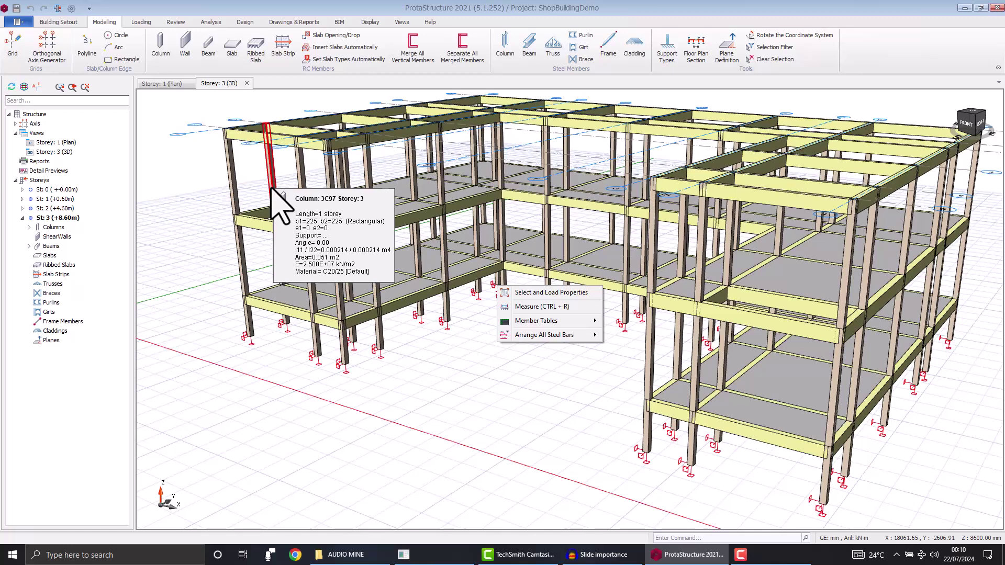
Return to the storey 1 plan and examine the members and slab panels between axes 5 and 6 in both wings.
click(164, 85)
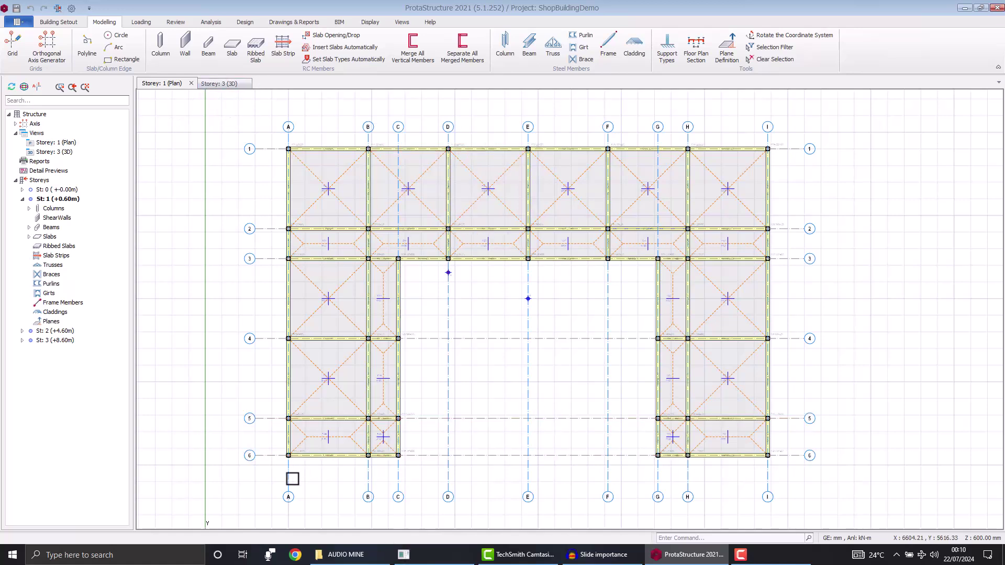
mouse_move(297, 451)
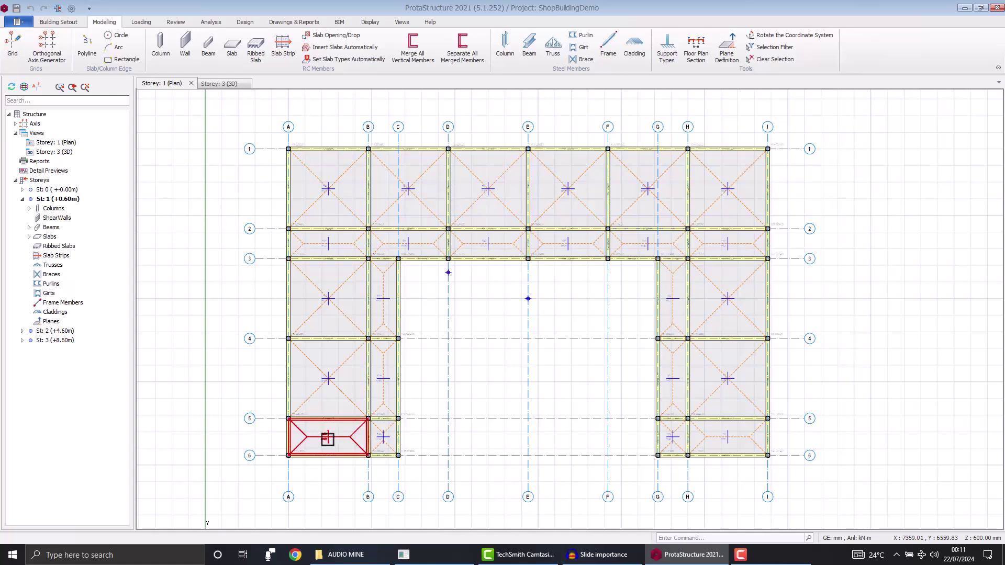
mouse_move(323, 460)
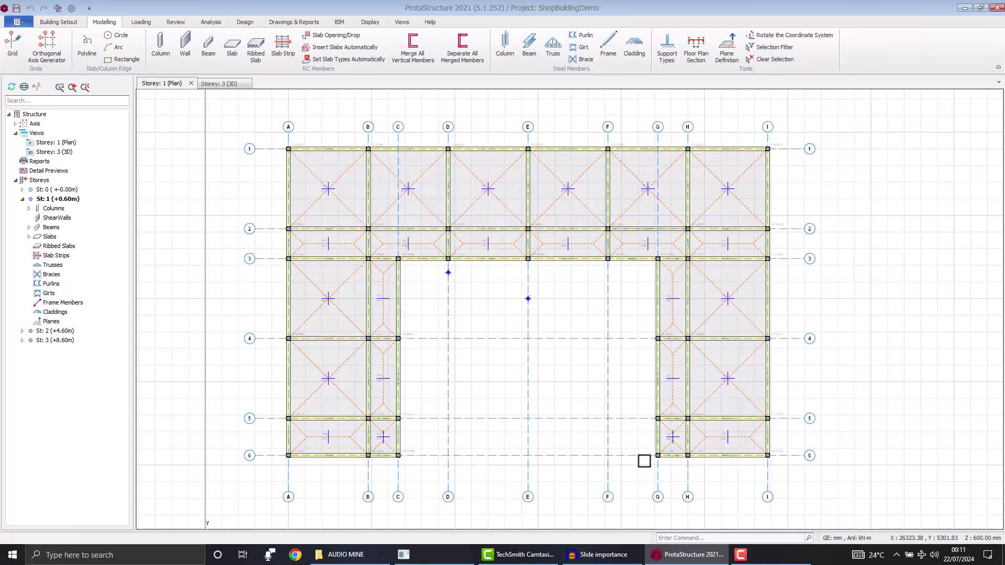
mouse_move(674, 454)
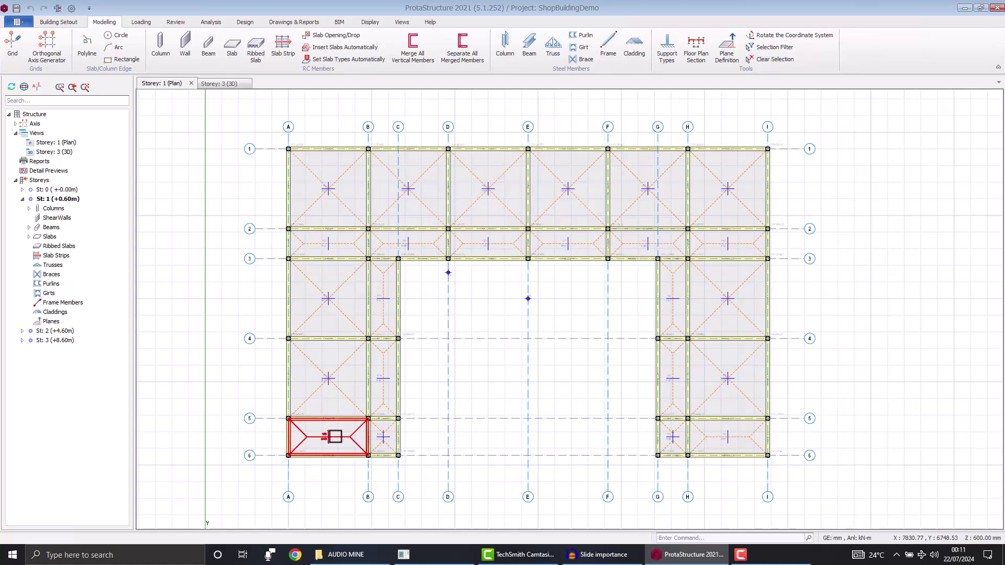
mouse_move(335, 435)
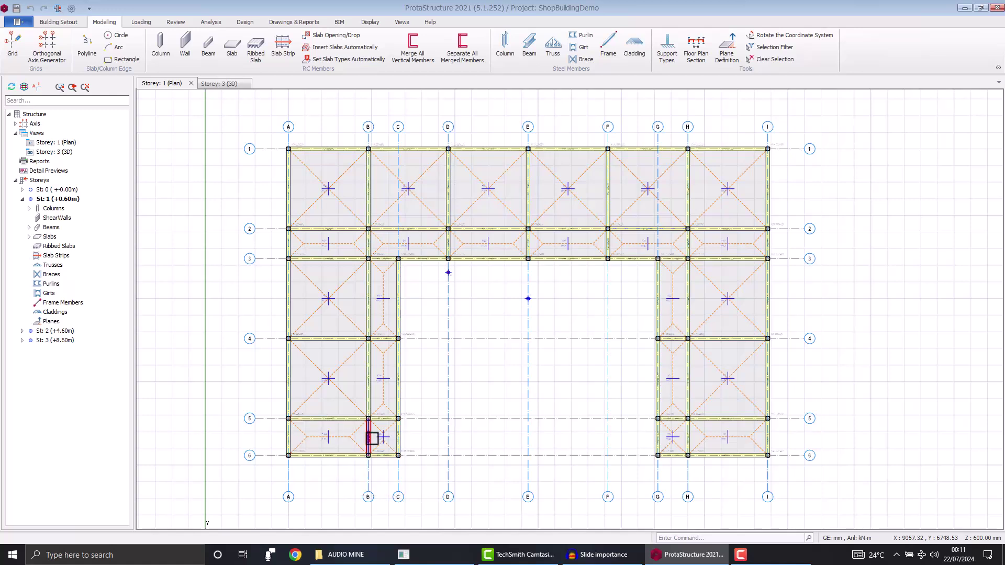
mouse_move(385, 440)
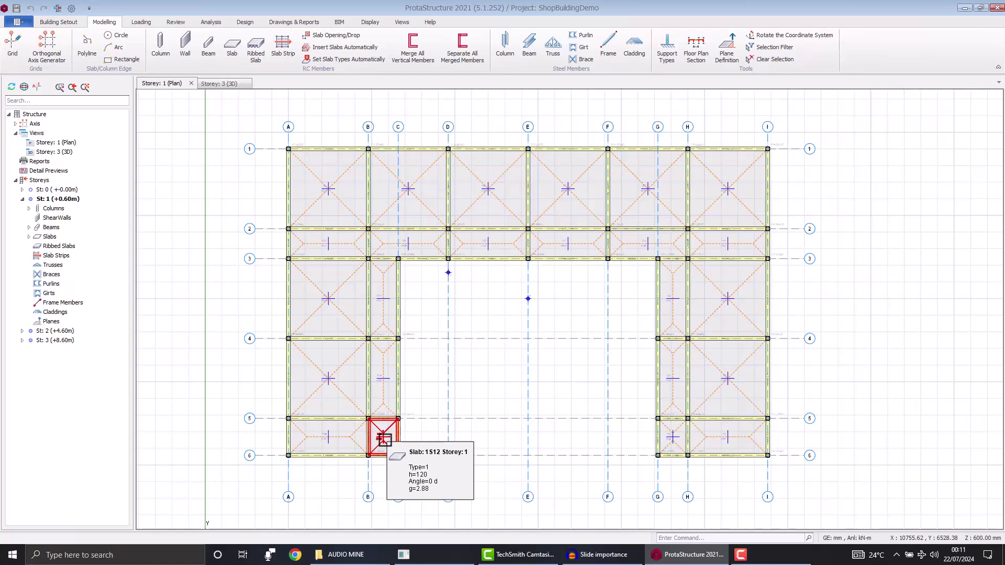
mouse_move(665, 437)
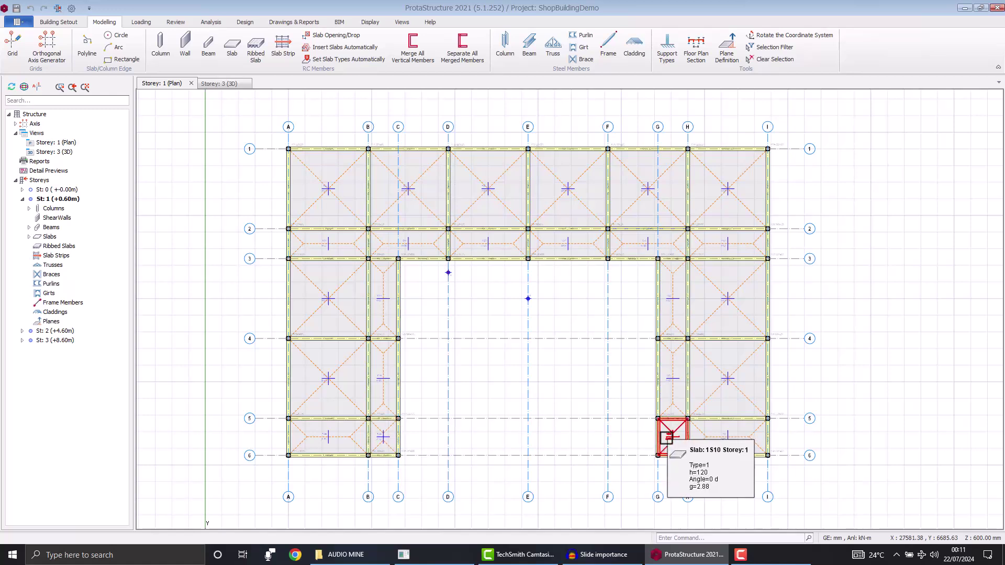
mouse_move(724, 437)
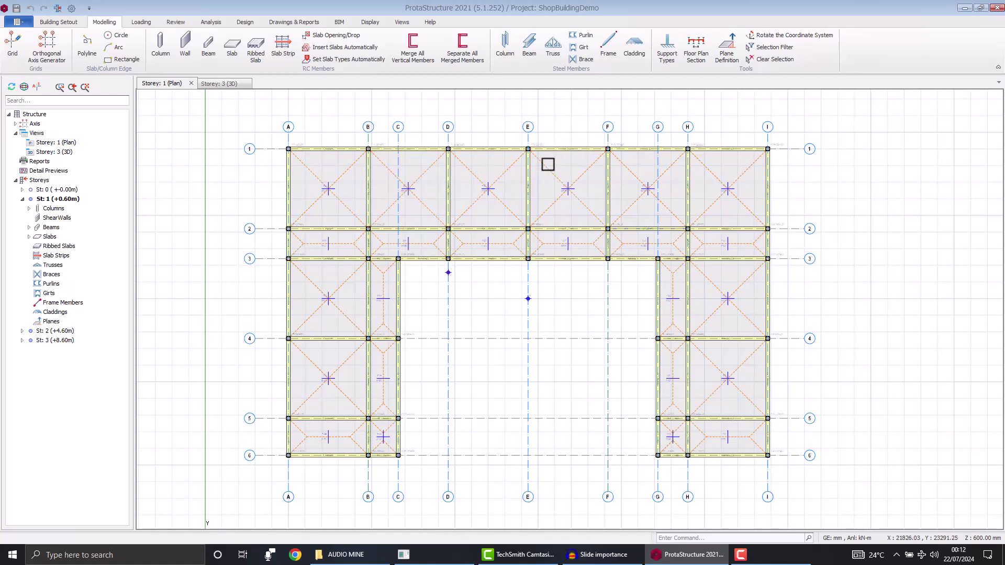
Switch the plan to storey 2 and examine the framing and beam properties along axes 6 and 5 in both wings.
double_click(59, 331)
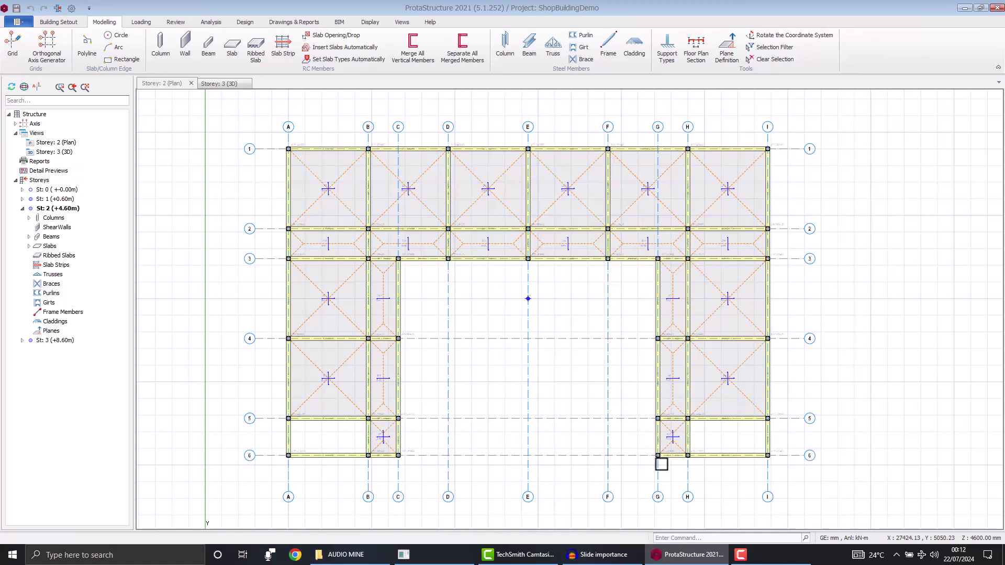
mouse_move(674, 451)
mouse_move(779, 450)
mouse_move(299, 414)
mouse_move(383, 413)
mouse_move(670, 413)
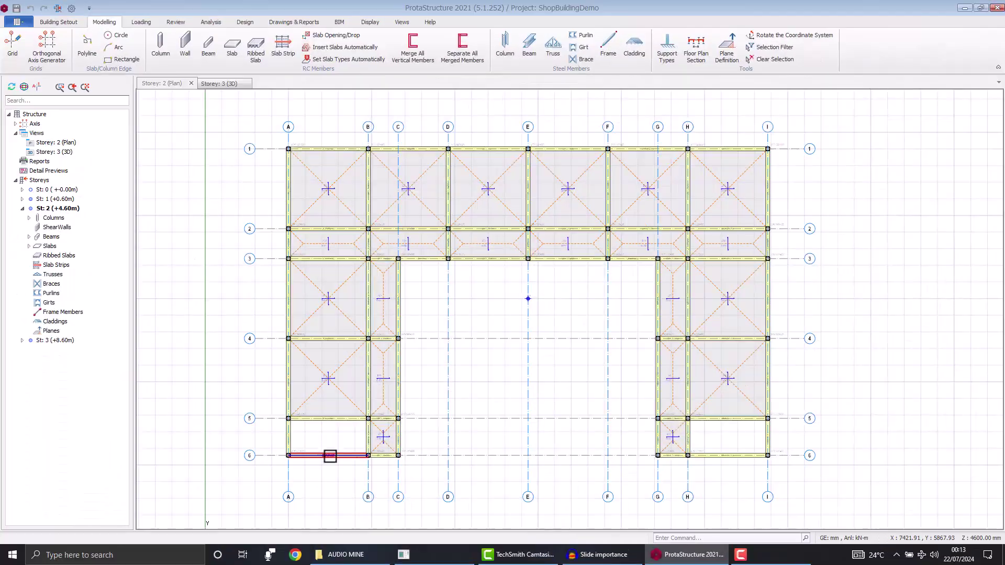
mouse_move(327, 456)
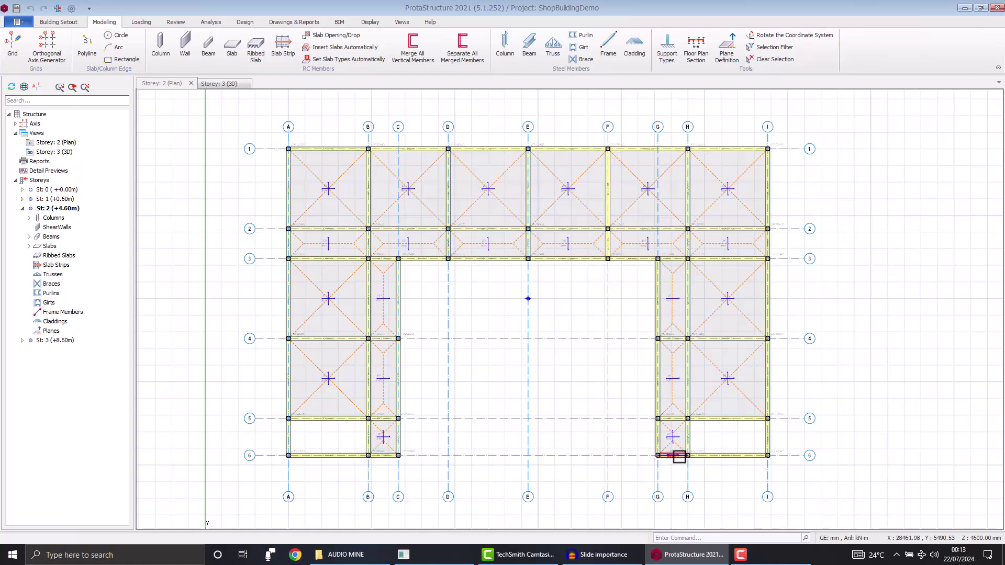
mouse_move(678, 456)
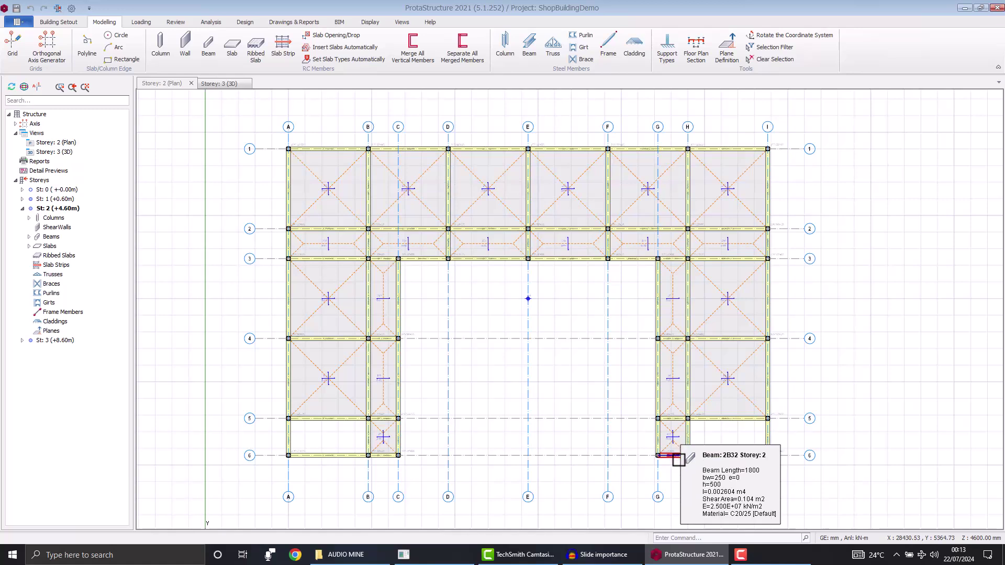
mouse_move(724, 455)
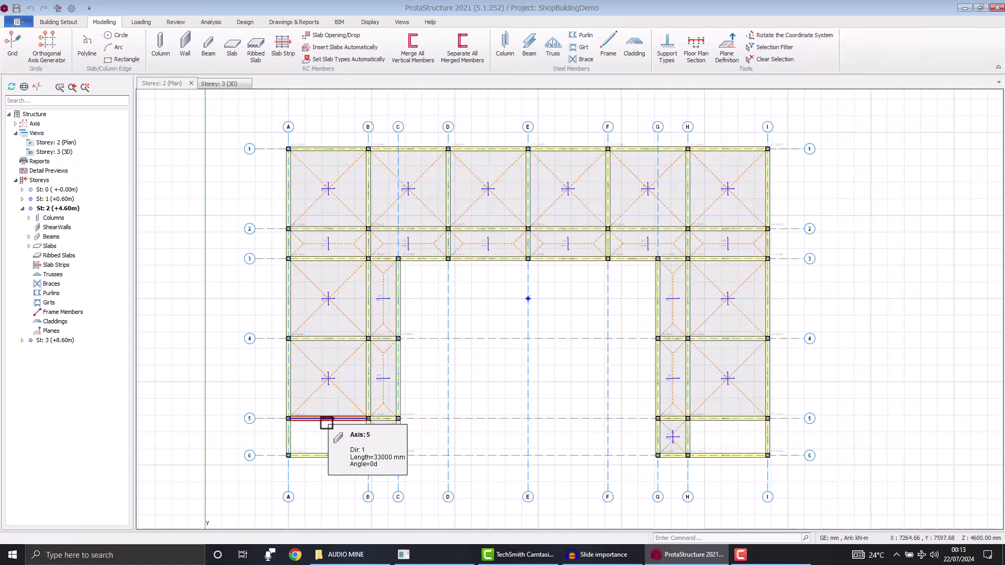
mouse_move(326, 421)
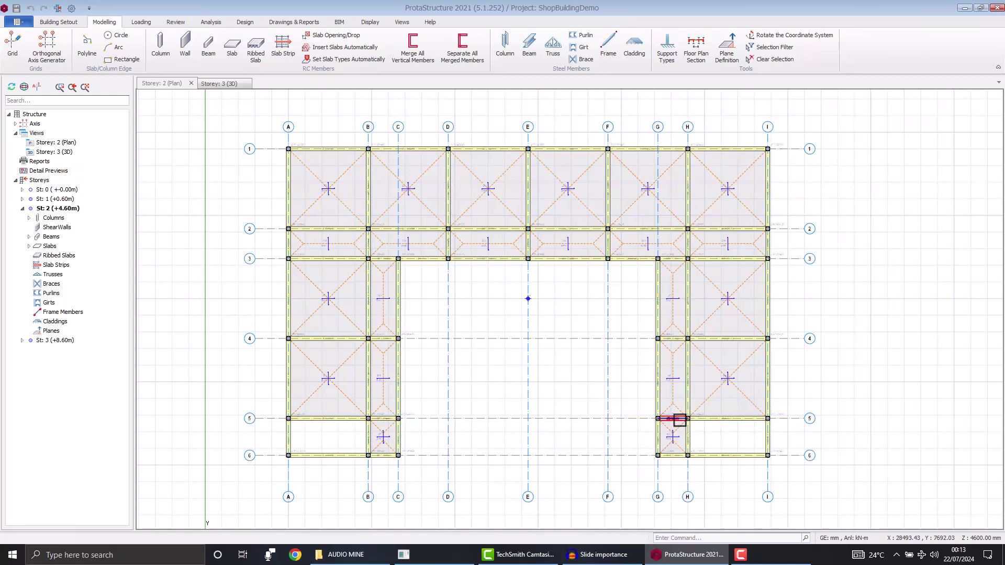
mouse_move(679, 420)
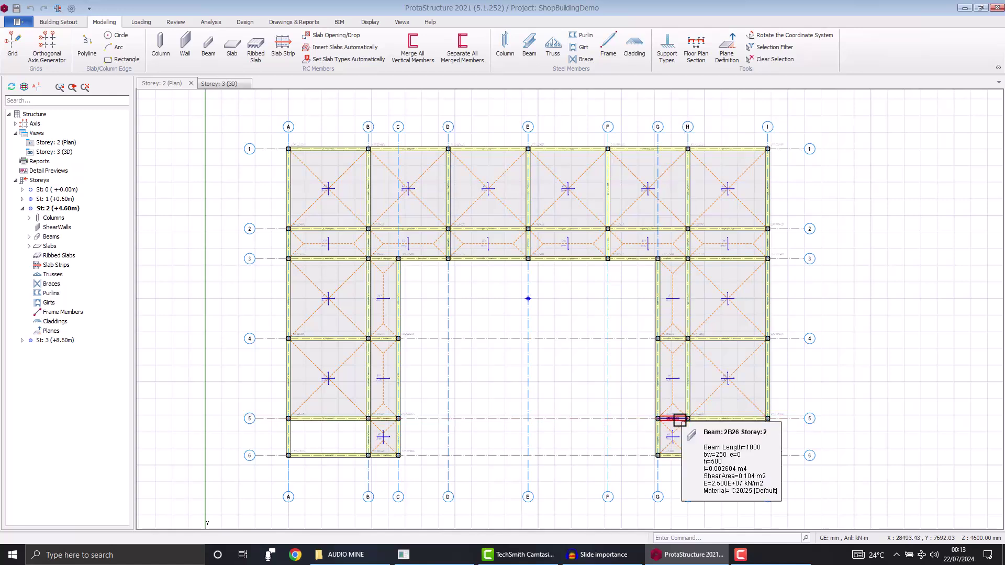
mouse_move(722, 418)
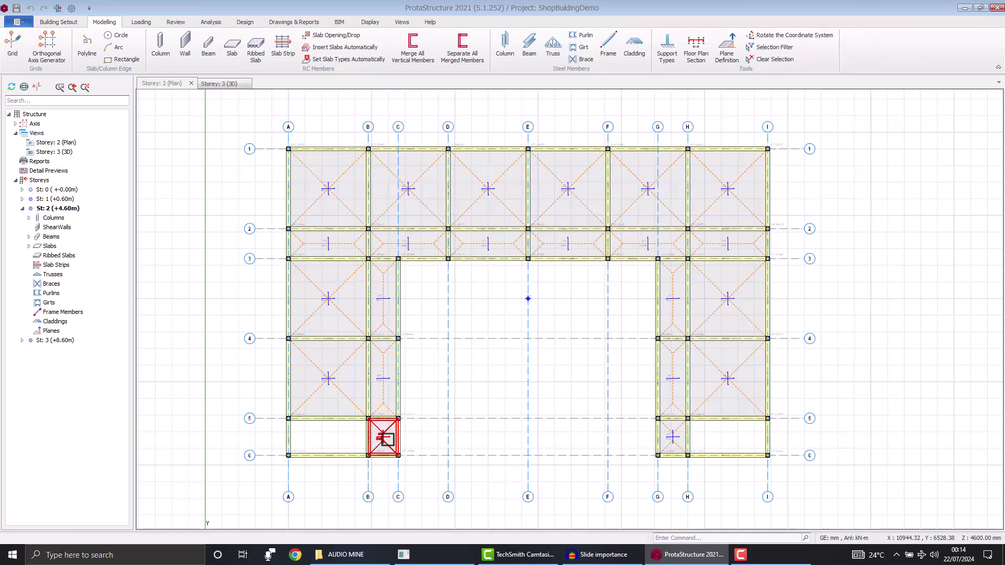
Inspect the storey 2 slab panels between axes 4 and 6 in both wings.
mouse_move(387, 439)
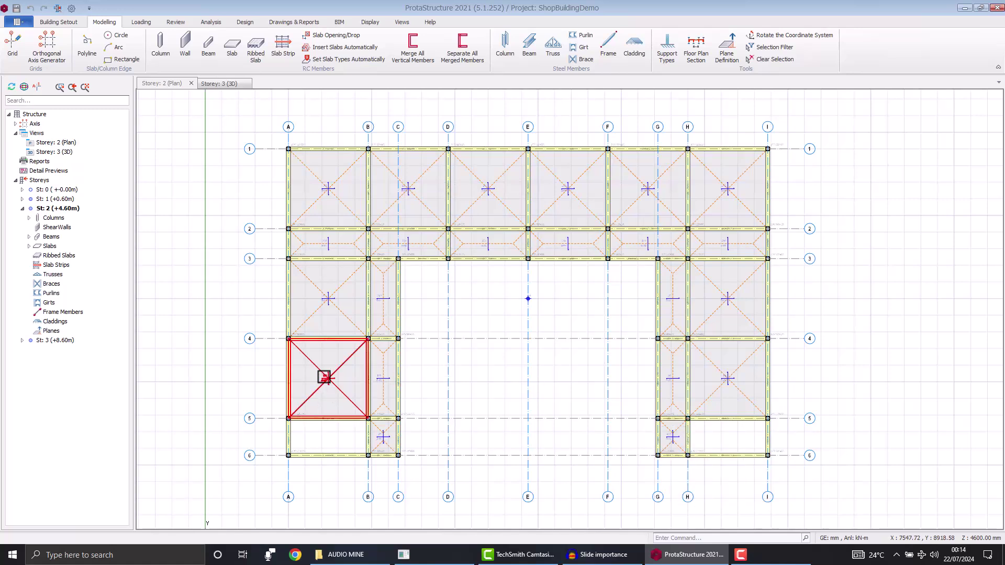
mouse_move(326, 375)
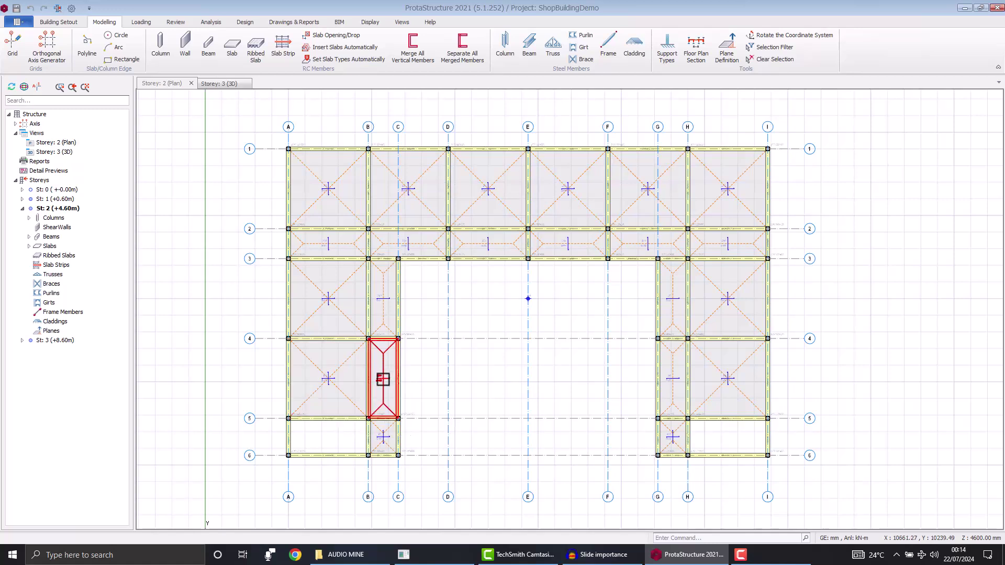
mouse_move(383, 379)
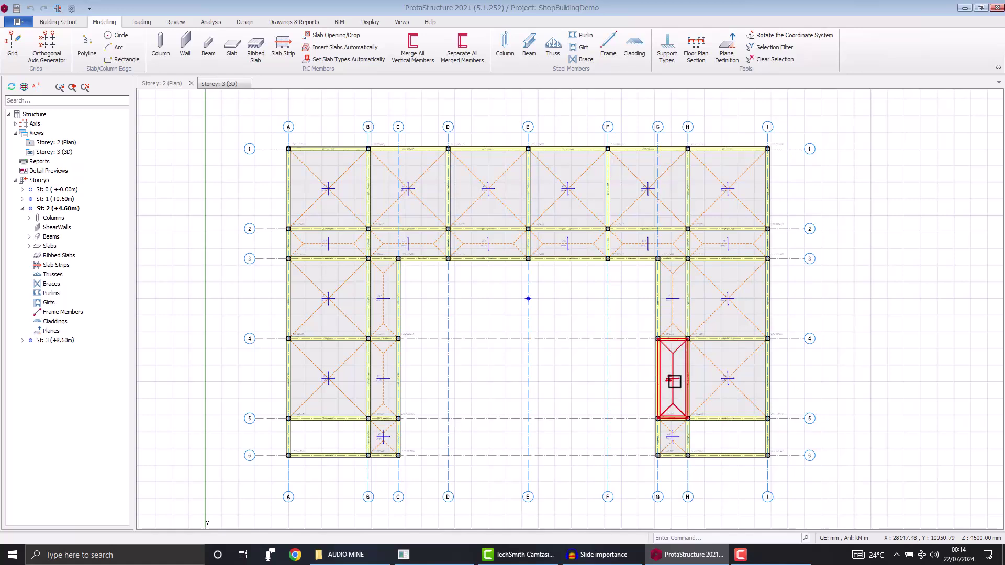
mouse_move(673, 382)
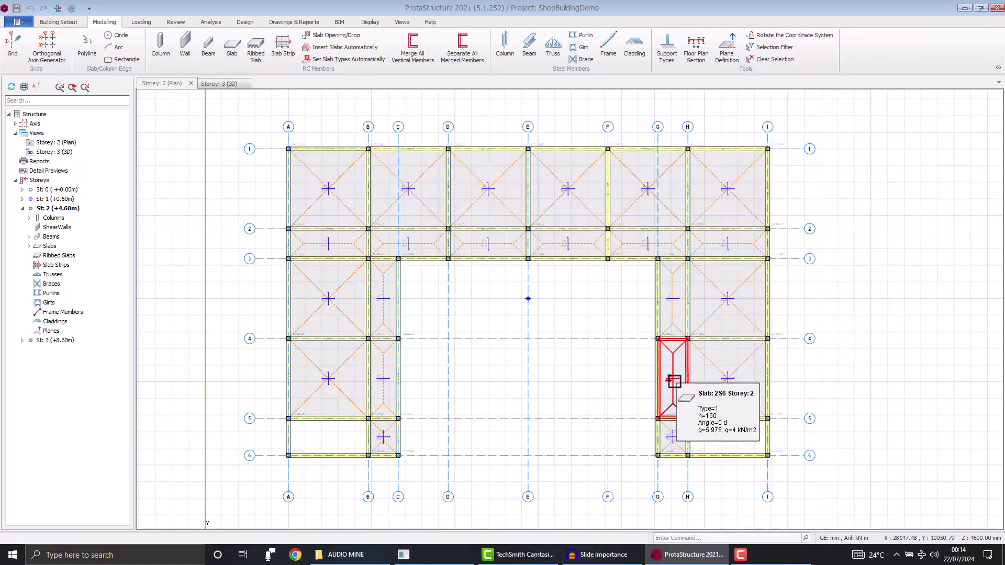
mouse_move(729, 381)
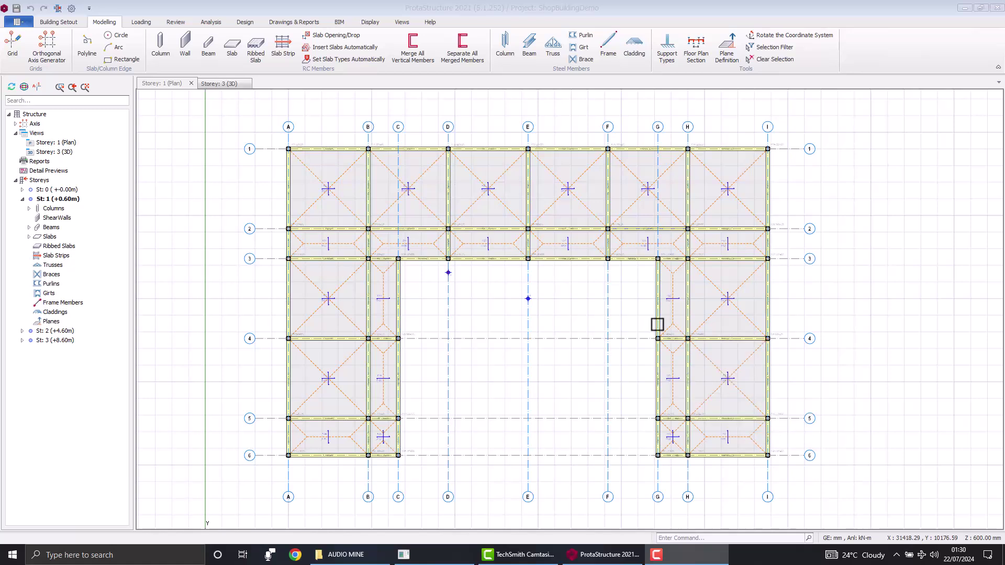
Start re-labelling the members, including columns, shearwalls, beams, slabs and ribbed slabs on all storeys.
click(170, 23)
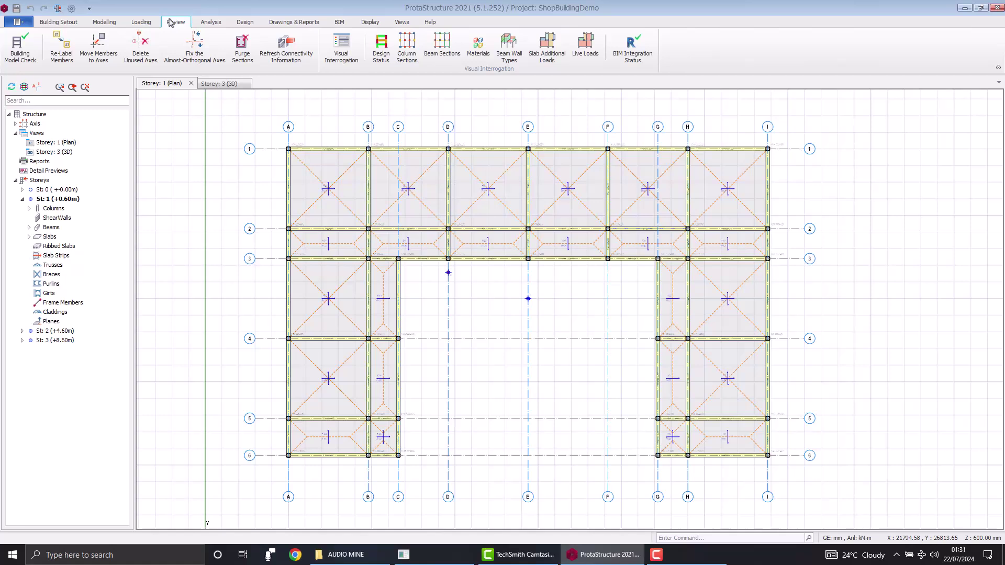
click(62, 57)
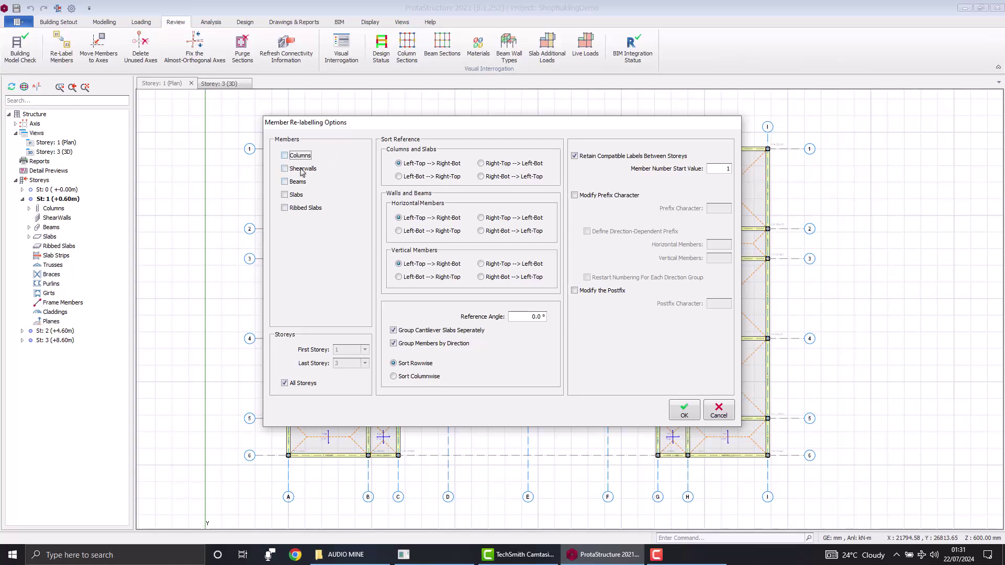
click(302, 157)
click(302, 182)
click(299, 197)
click(304, 169)
click(304, 208)
click(302, 386)
click(302, 386)
Set the sort reference to Left-Bot --> Right-Top for columns and slabs, horizontal members and vertical members, and apply the re-labelling.
click(408, 181)
click(424, 233)
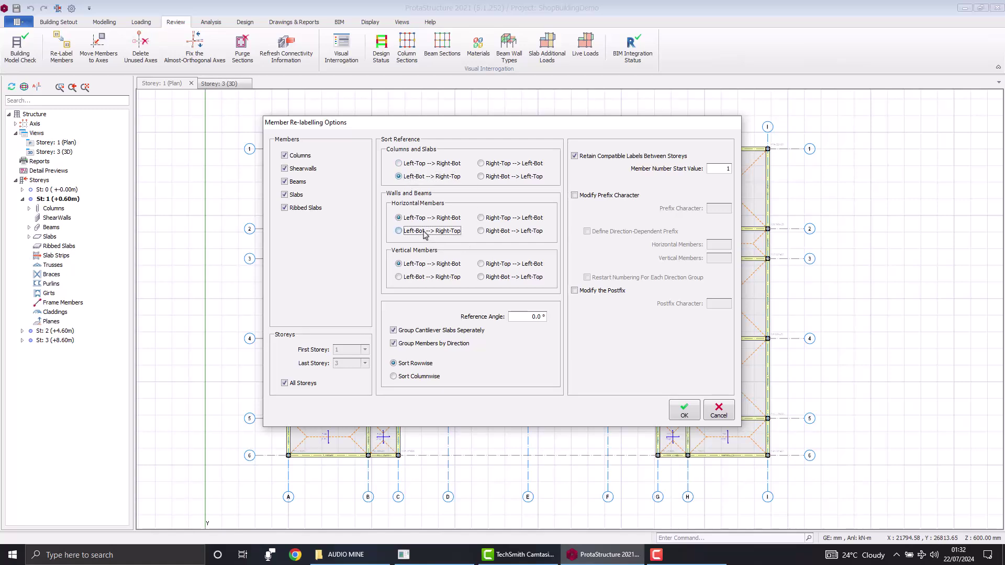
click(416, 282)
click(682, 412)
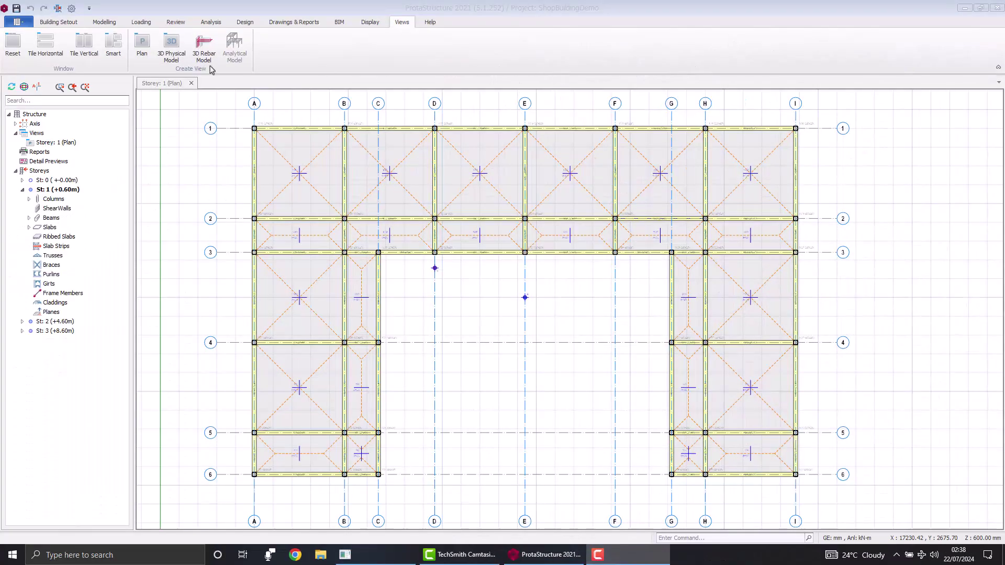
Create a 3D physical model view and check the labels of the corner column at axes A and 6 through the storeys.
click(171, 52)
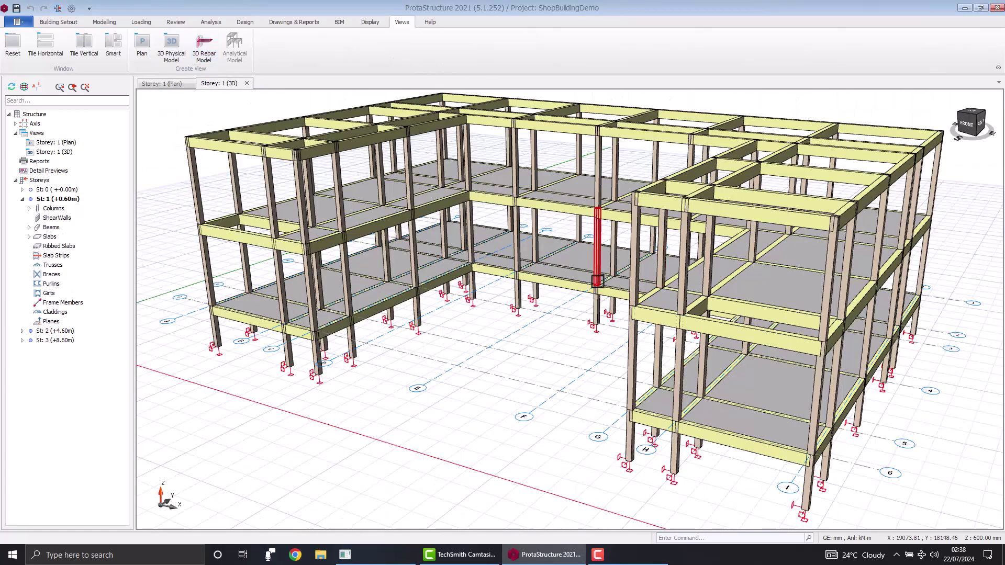
scroll(570, 300, down, 3)
mouse_move(569, 300)
middle_down()
mouse_move(564, 333)
mouse_move(542, 316)
middle_up()
scroll(581, 304, up, 4)
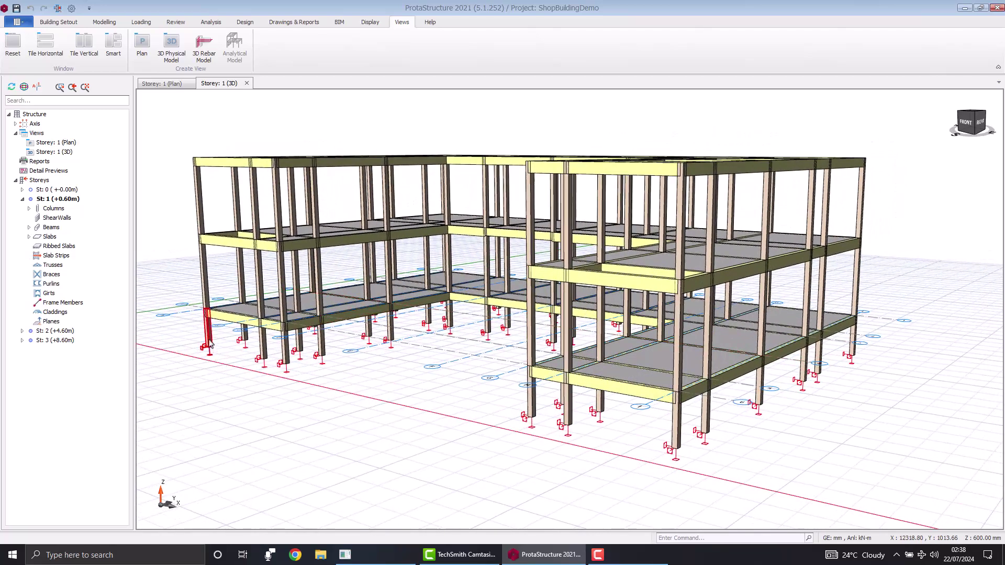
mouse_move(209, 343)
mouse_move(206, 286)
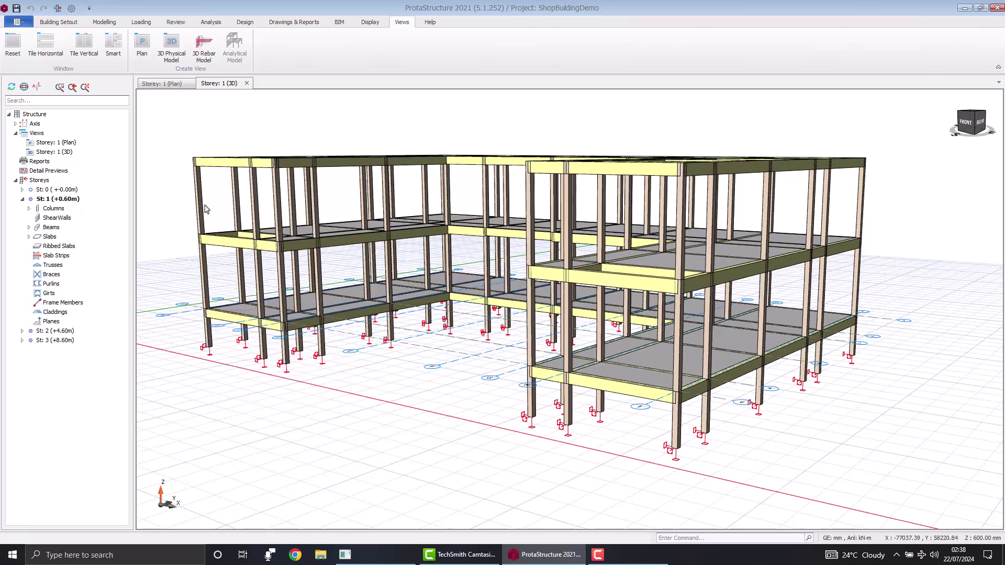
mouse_move(203, 207)
Review the Retain Compatible Labels Between Storeys setting in the member re-labelling options, closing them without changes.
click(180, 24)
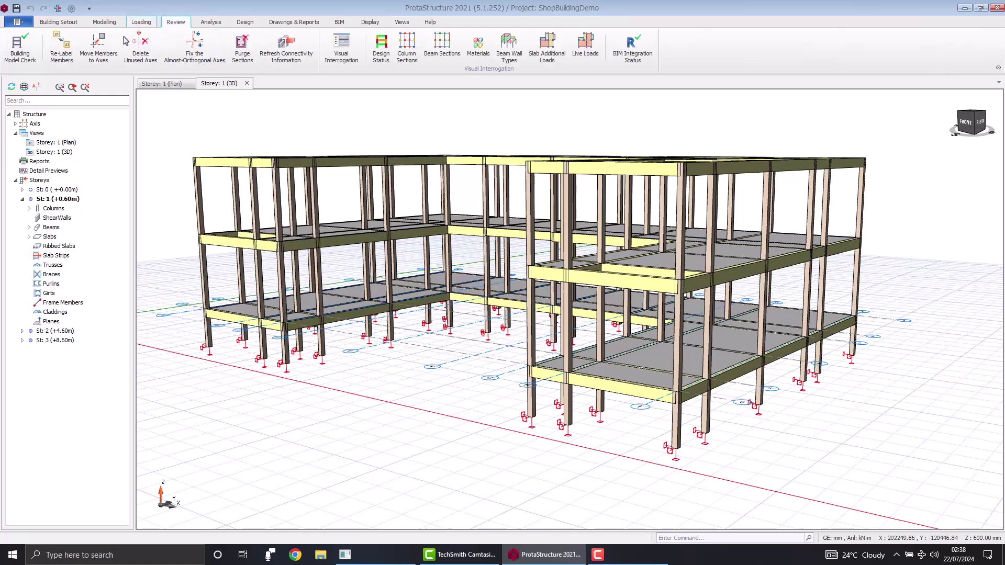
click(61, 46)
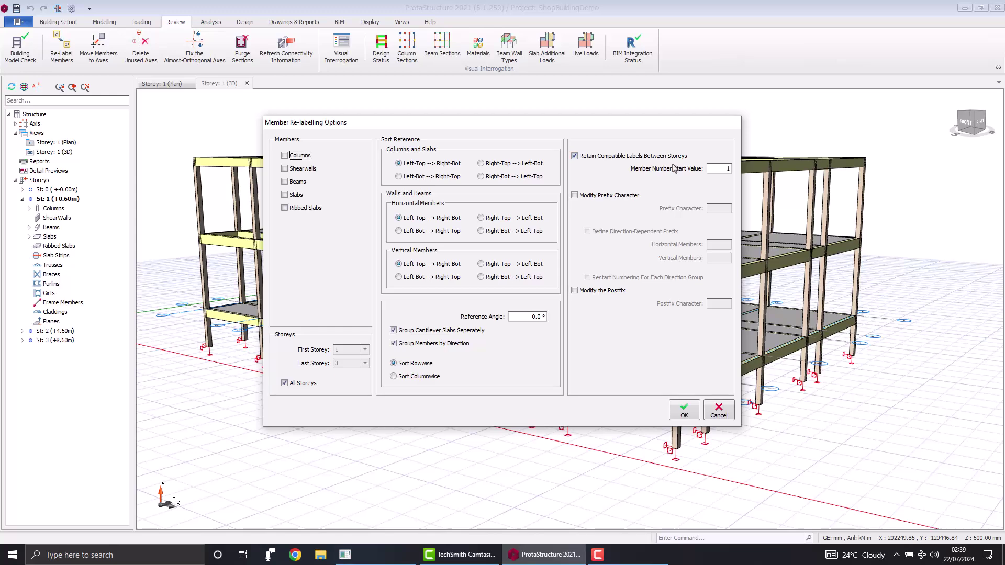
click(718, 413)
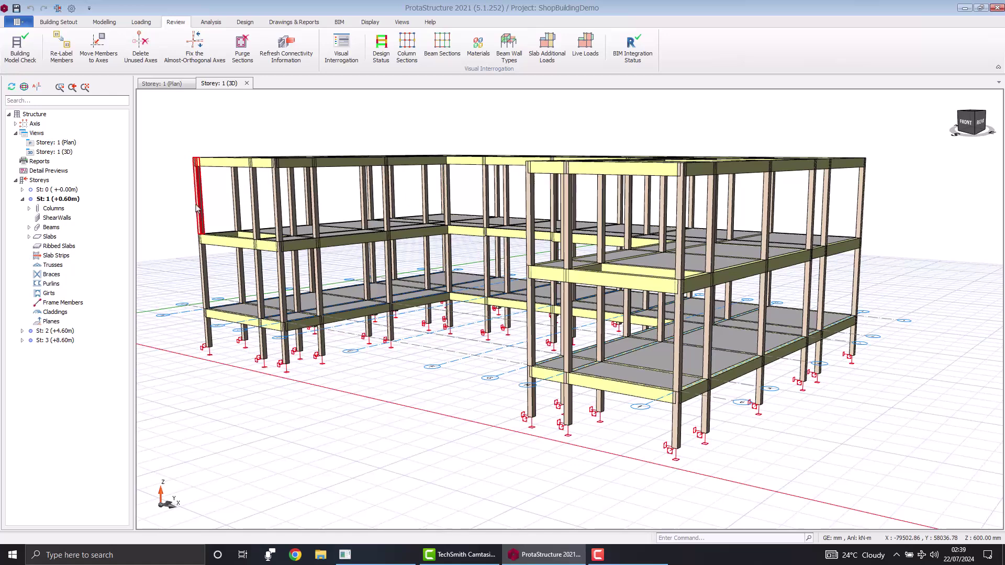
Check the labels of the corner column at axes A and 6 and the adjacent axis 5 column across the storeys.
mouse_move(198, 204)
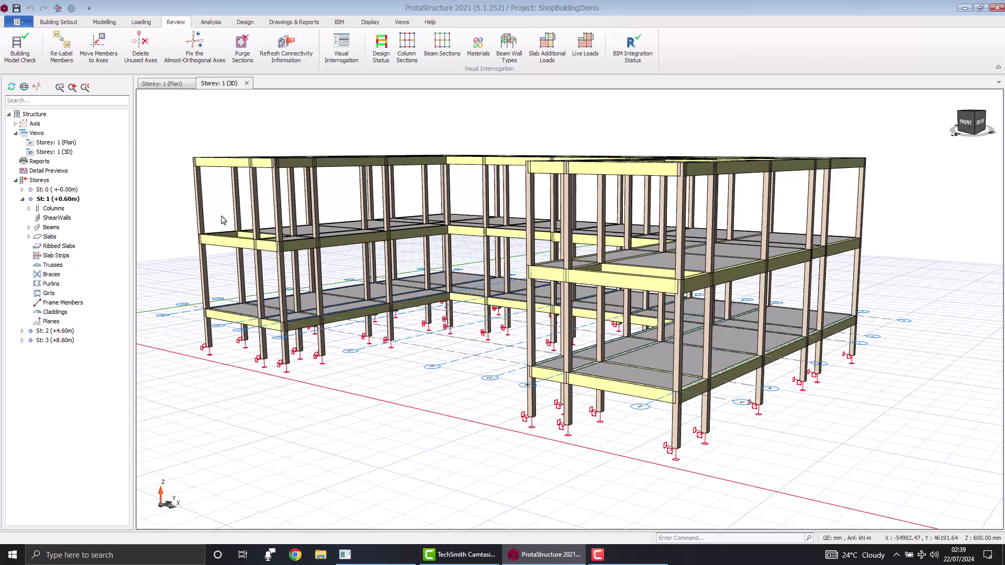
middle_drag(259, 280, 270, 292)
right_click(270, 292)
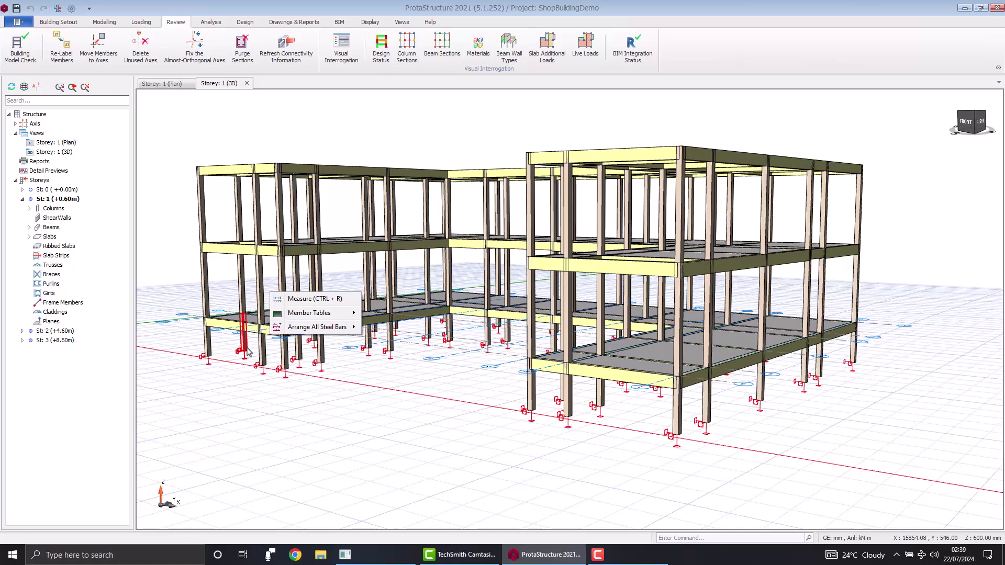
mouse_move(248, 354)
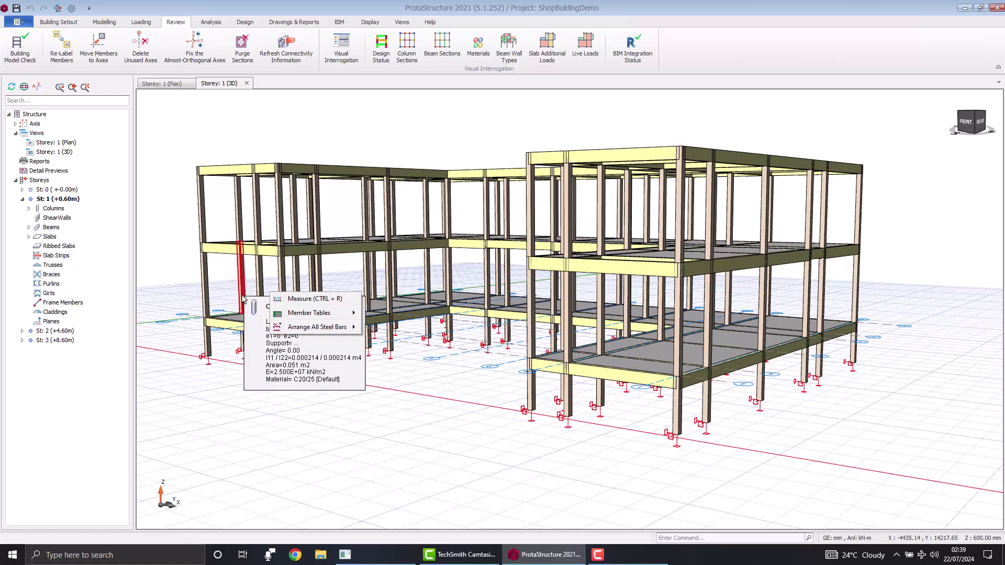
click(287, 419)
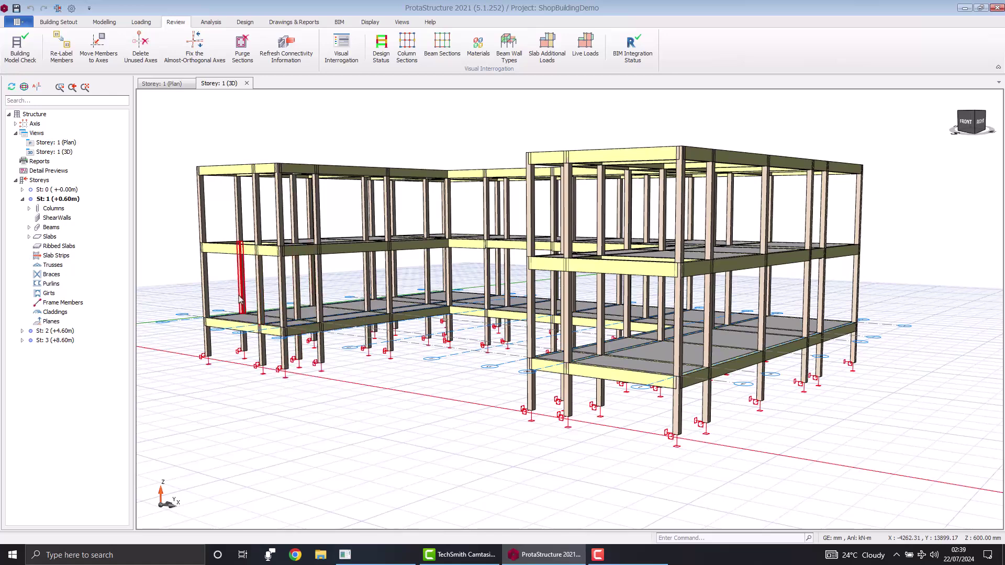
mouse_move(240, 298)
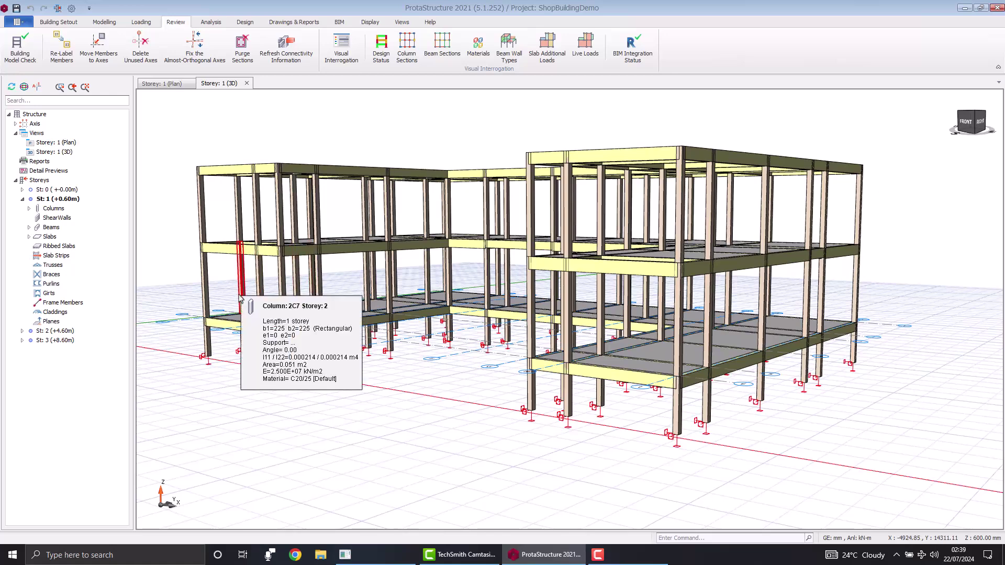
mouse_move(241, 224)
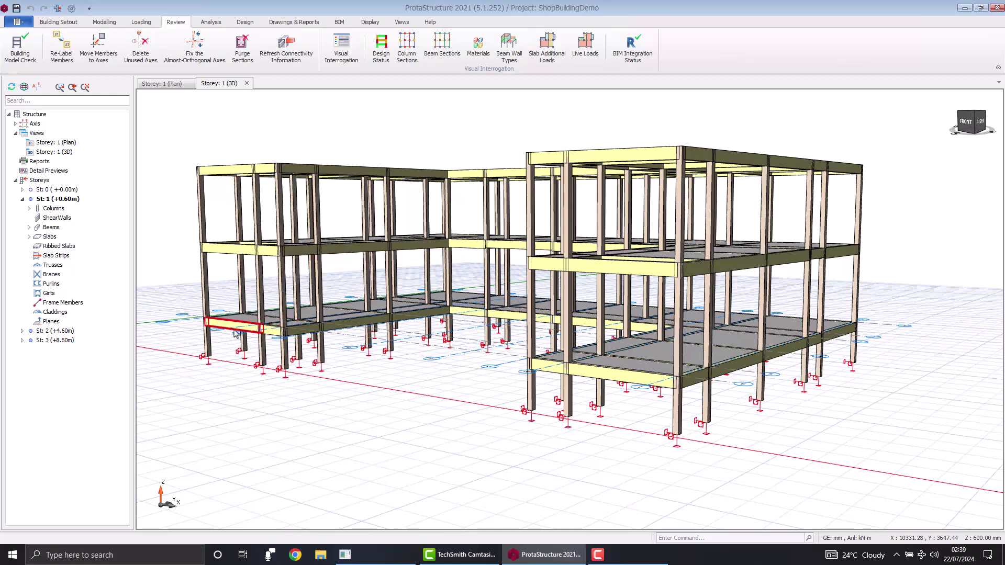
Compare the labels of the front beam between axes A and B on each of the three storeys.
mouse_move(235, 333)
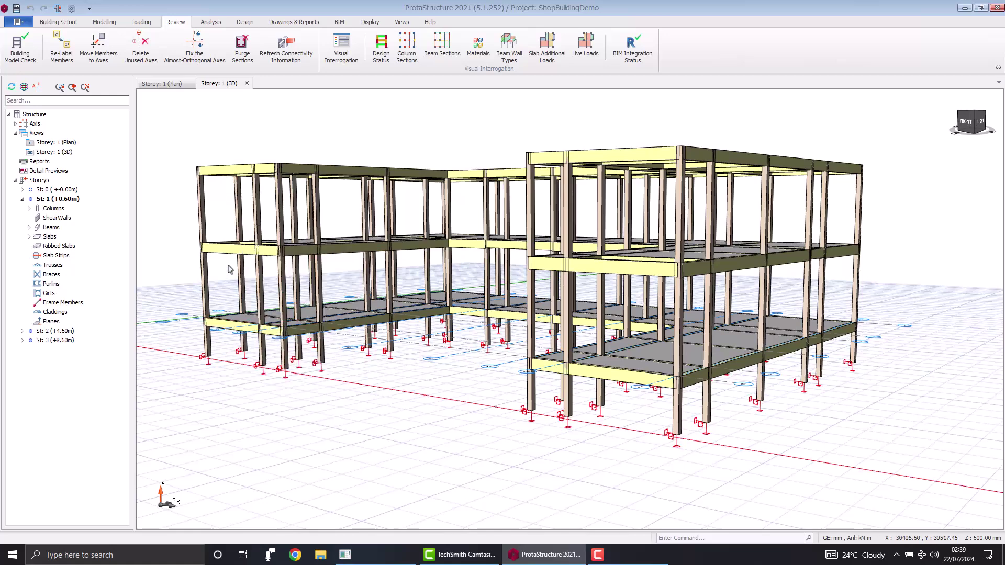
mouse_move(233, 257)
mouse_move(230, 172)
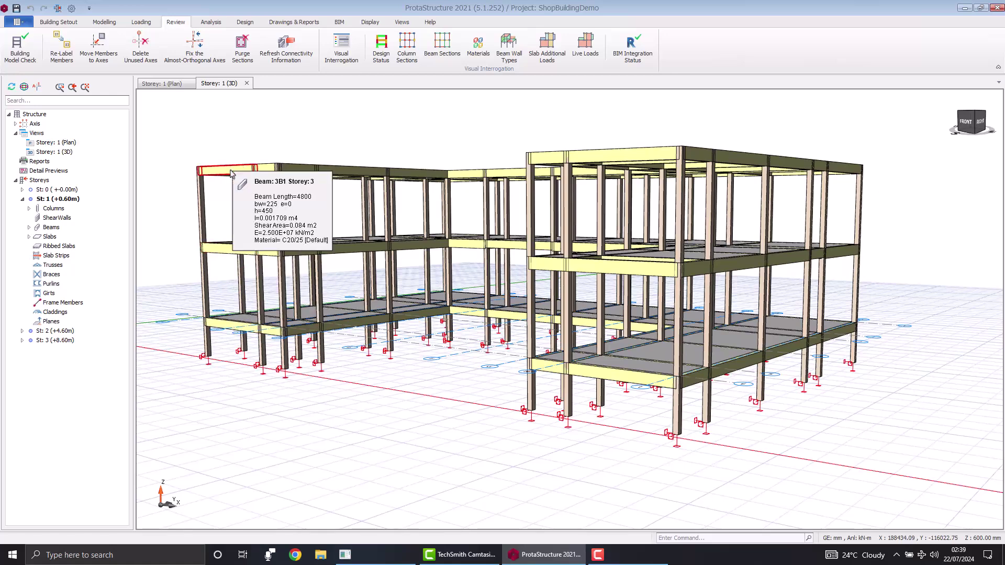
Examine the labels of the storey 1 slab panels between axes 4 and 6 in both wings.
mouse_move(429, 272)
middle_down()
mouse_move(468, 303)
mouse_move(570, 272)
mouse_move(543, 302)
middle_up()
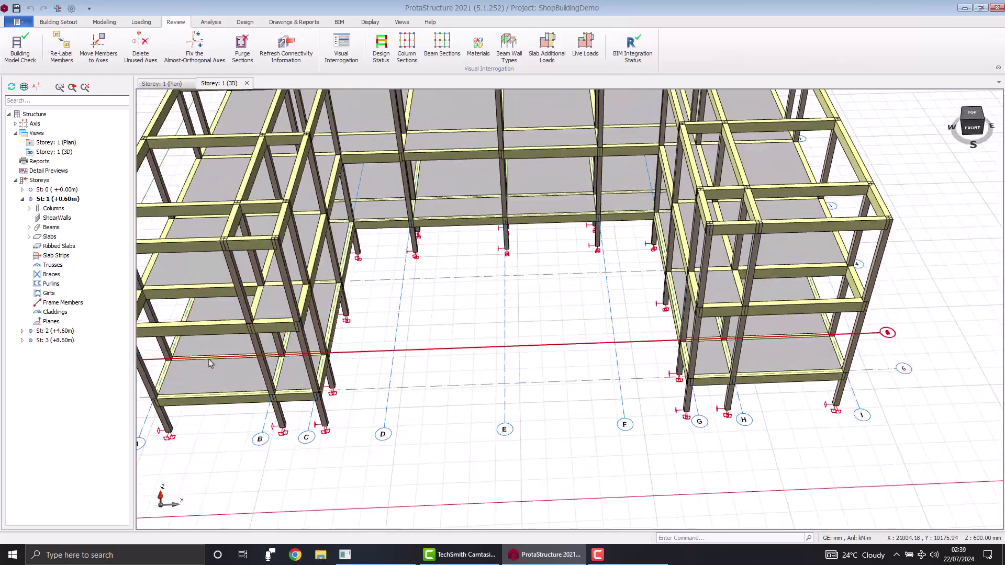
mouse_move(204, 378)
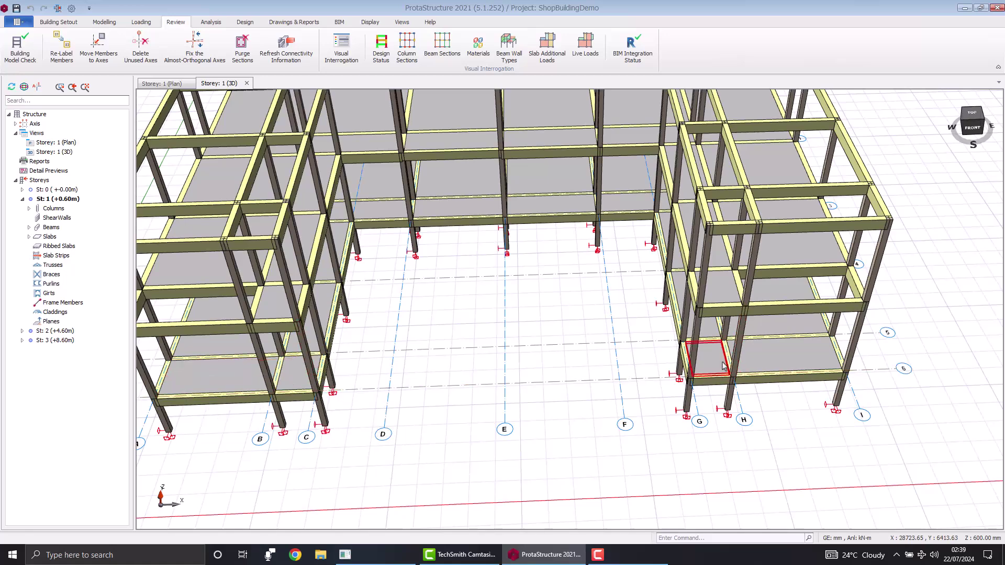
mouse_move(724, 365)
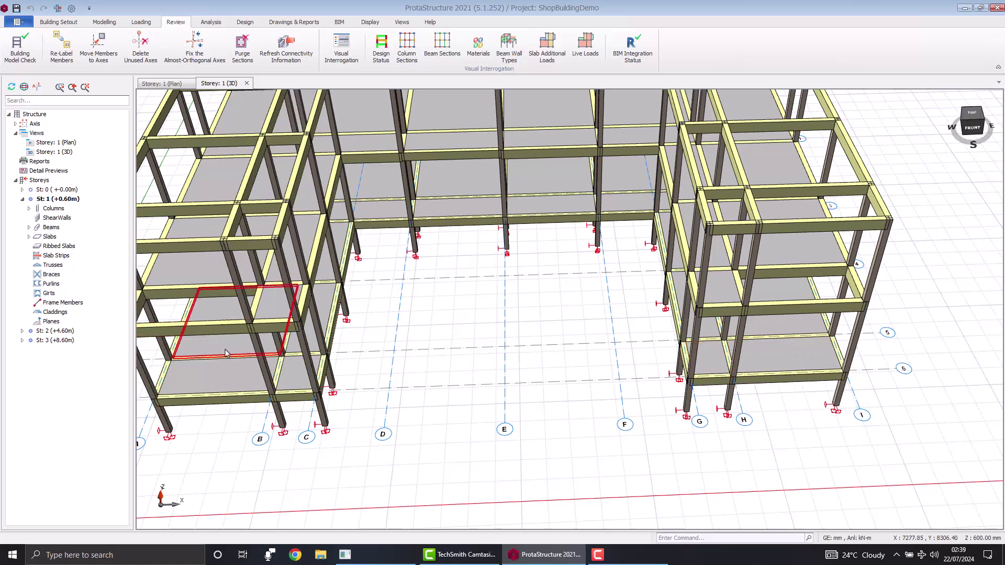
mouse_move(226, 354)
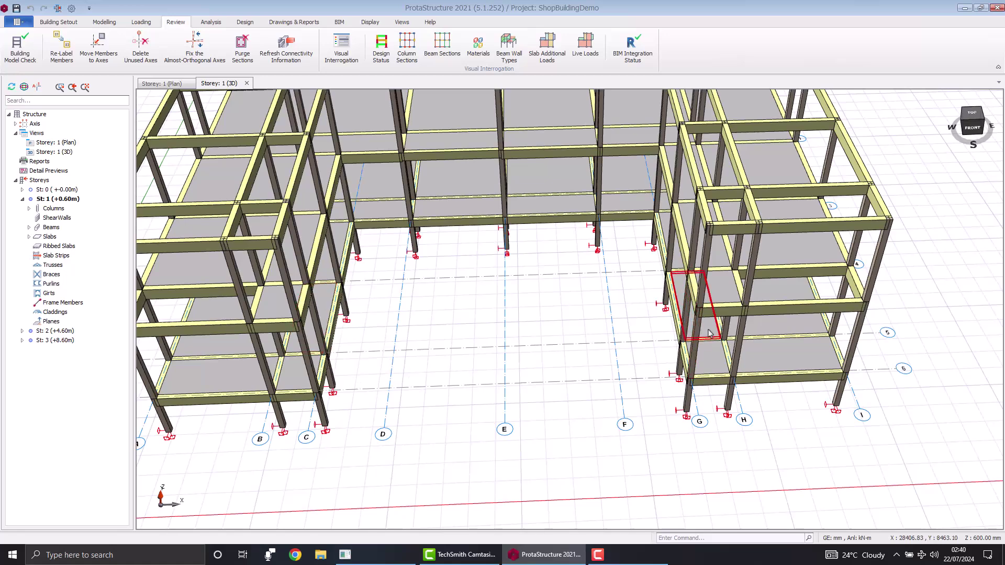
mouse_move(709, 333)
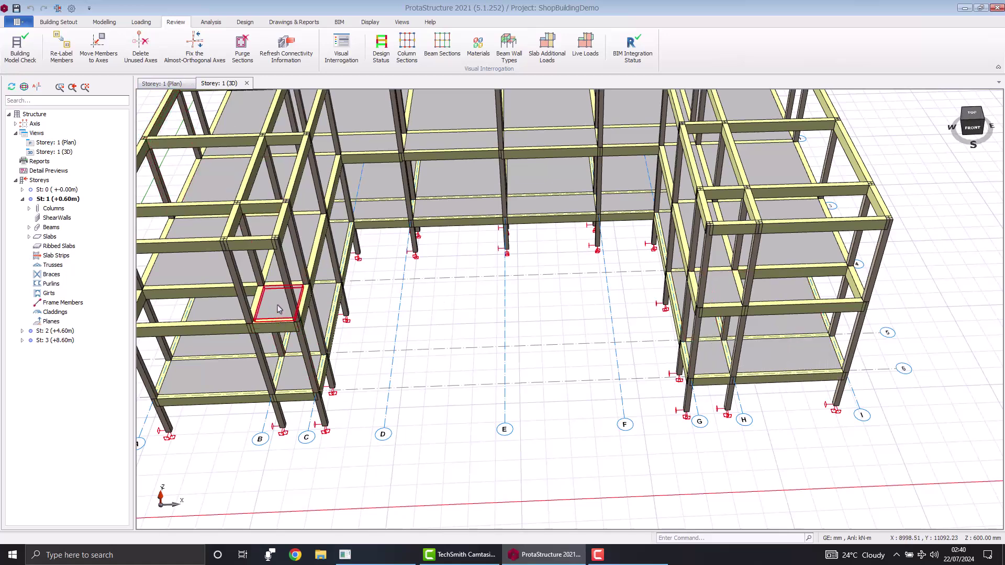
Examine the labels of the storey 2 slab panels between axes 4 and 6 in both wings.
mouse_move(278, 308)
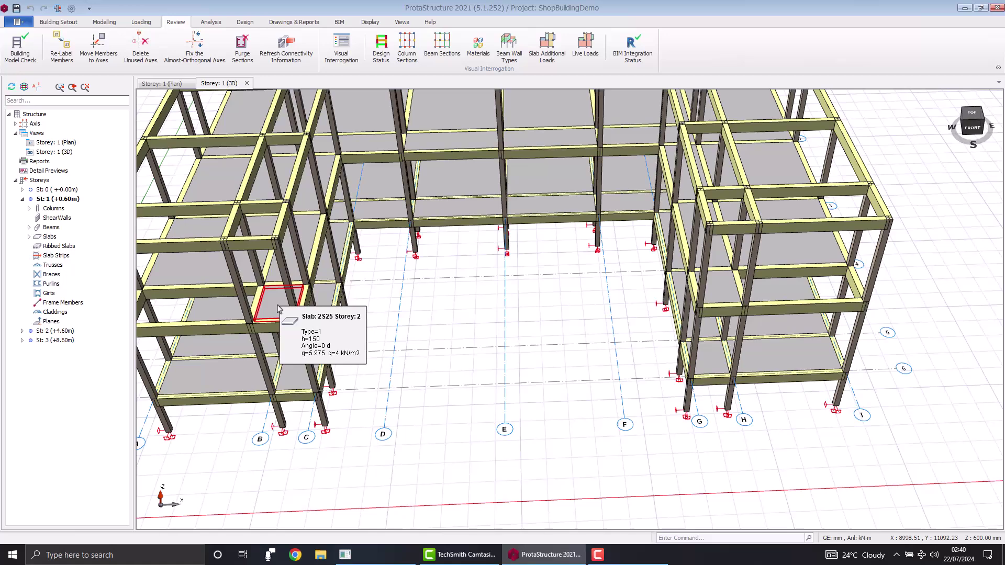
mouse_move(730, 296)
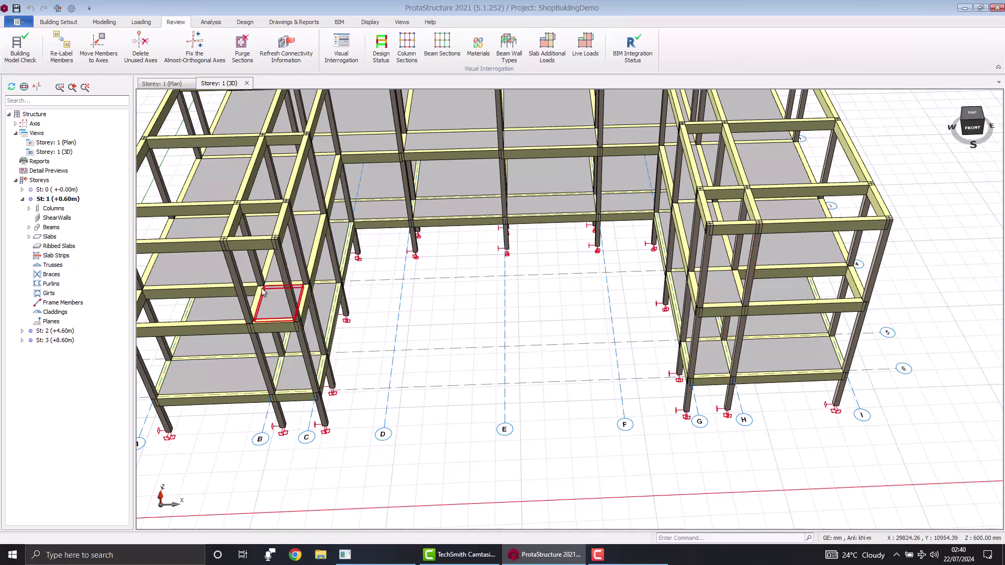
mouse_move(190, 277)
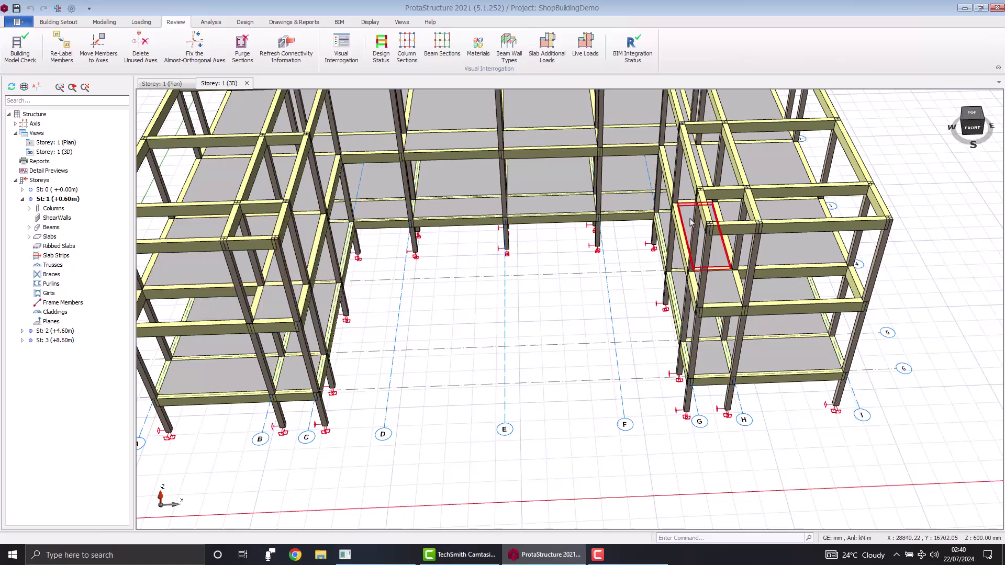
mouse_move(689, 222)
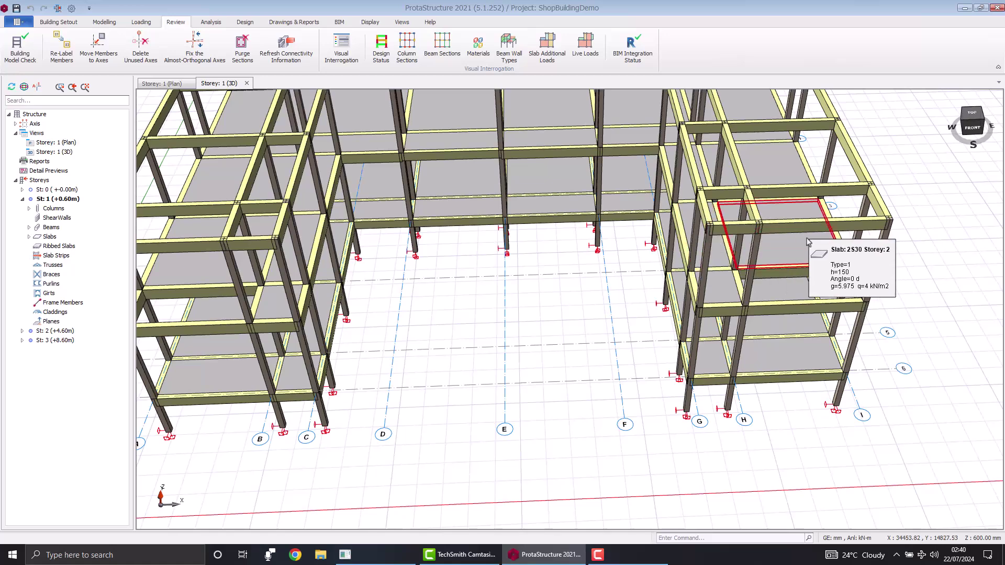
mouse_move(837, 335)
middle_down()
mouse_move(695, 337)
mouse_move(839, 339)
middle_up()
scroll(743, 314, down, 3)
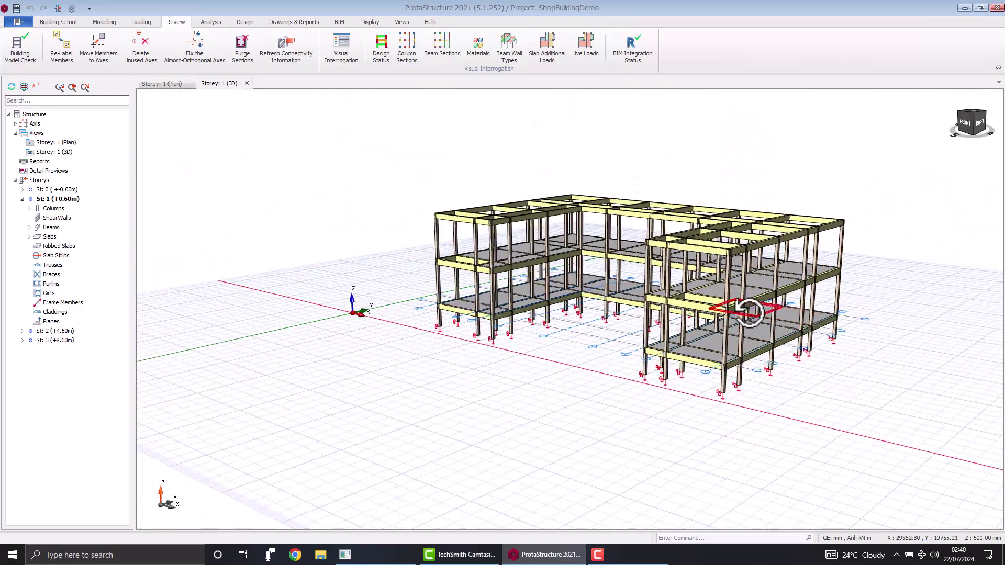
middle_drag(789, 348, 721, 325)
scroll(639, 320, up, 4)
right_click(639, 322)
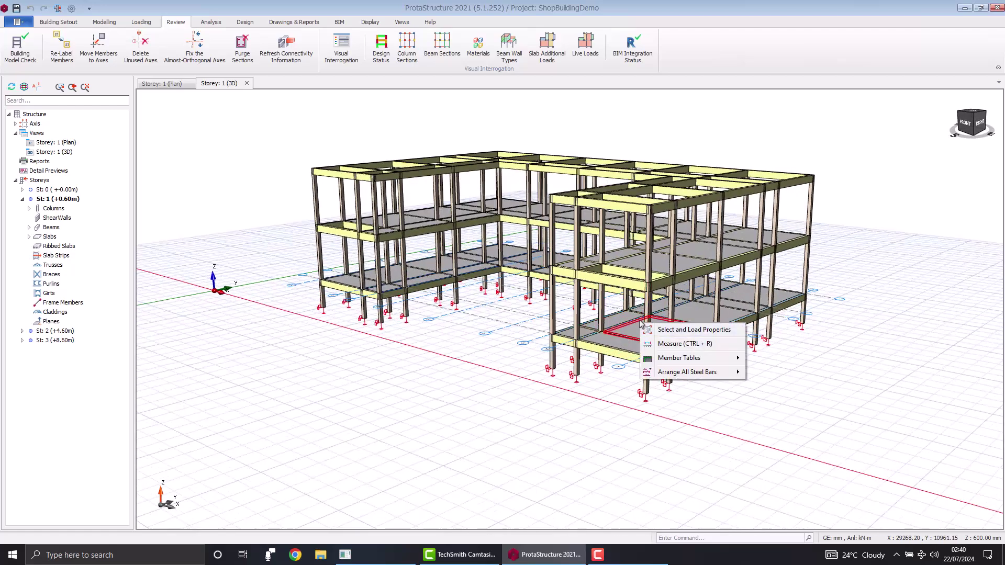